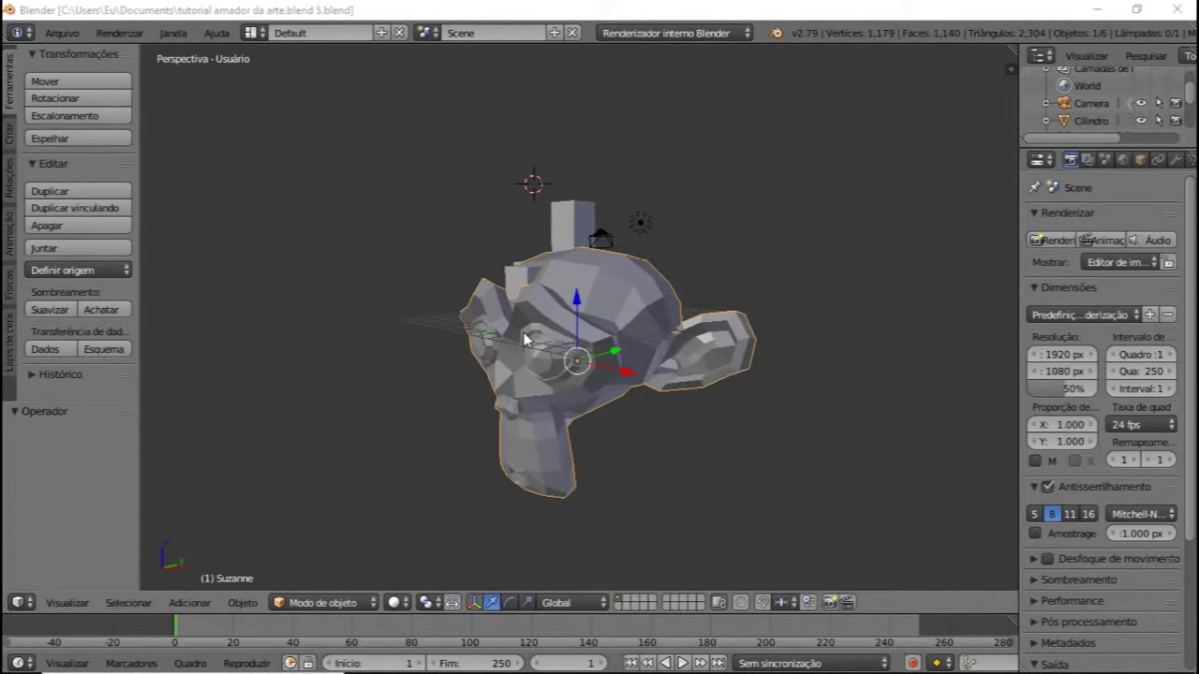
# - Orbit the viewport to view the Suzanne head, cylinder and camera from a different angle
pyautogui.moveTo(525, 339); pyautogui.dragTo(546, 289, button='middle')
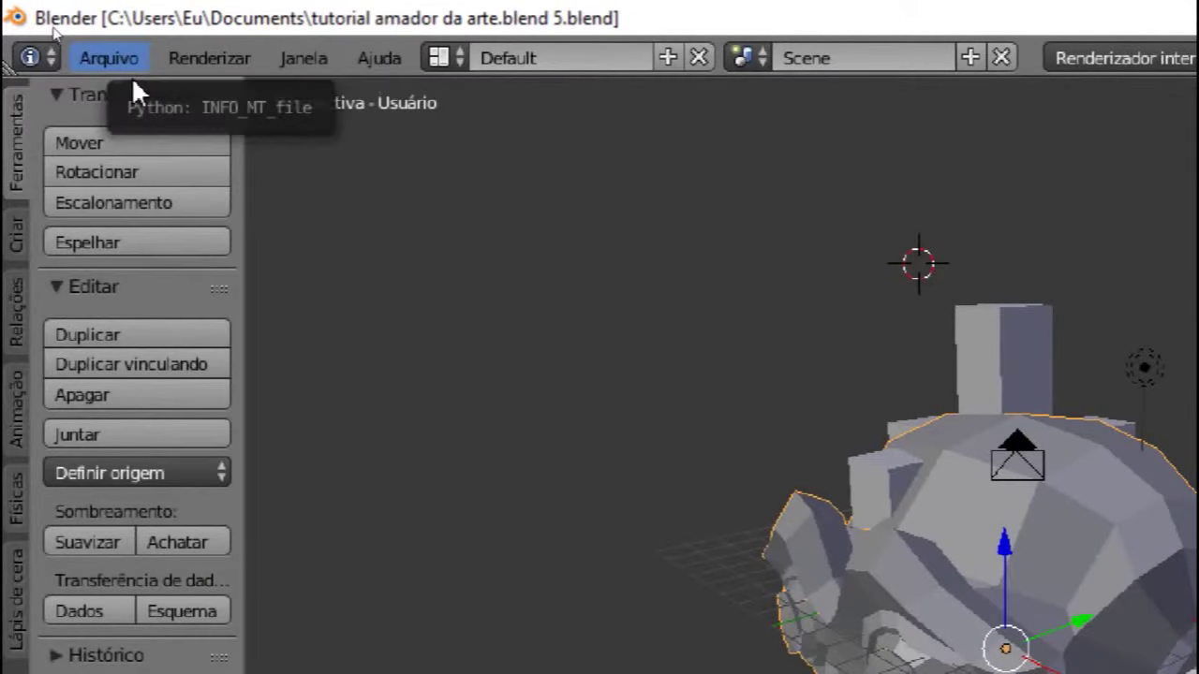
# - Replace the tutorial scene with a new startup file containing cube, camera and lamp
pyautogui.click(113, 58)
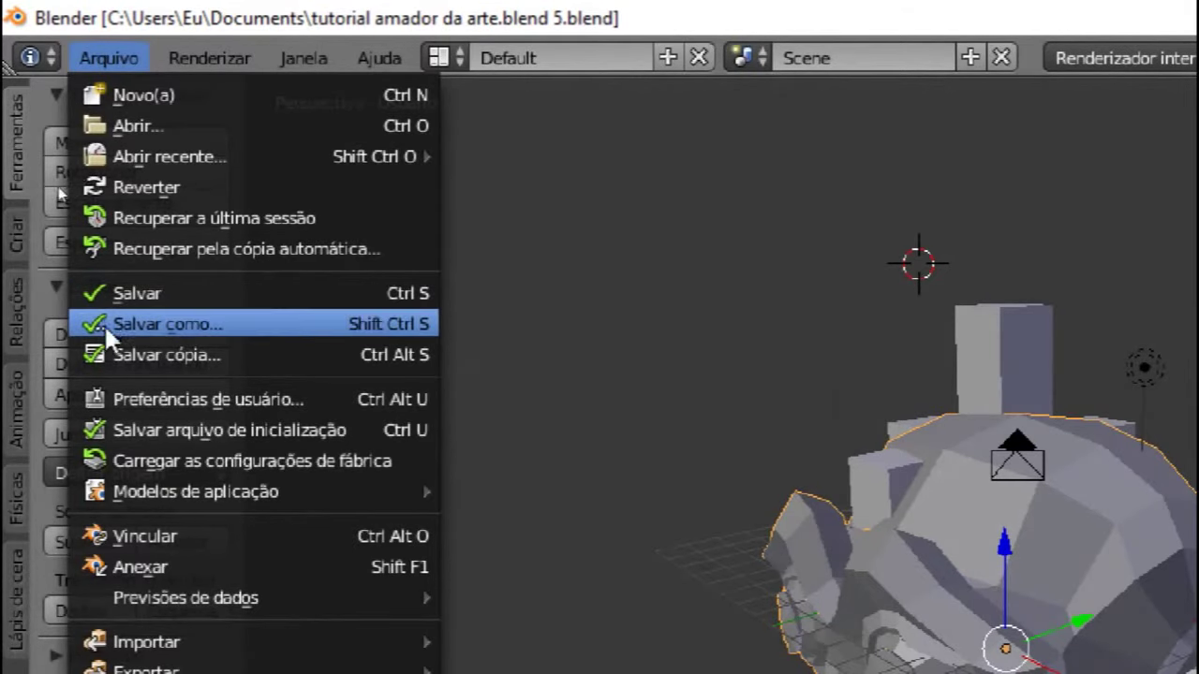
pyautogui.click(145, 94)
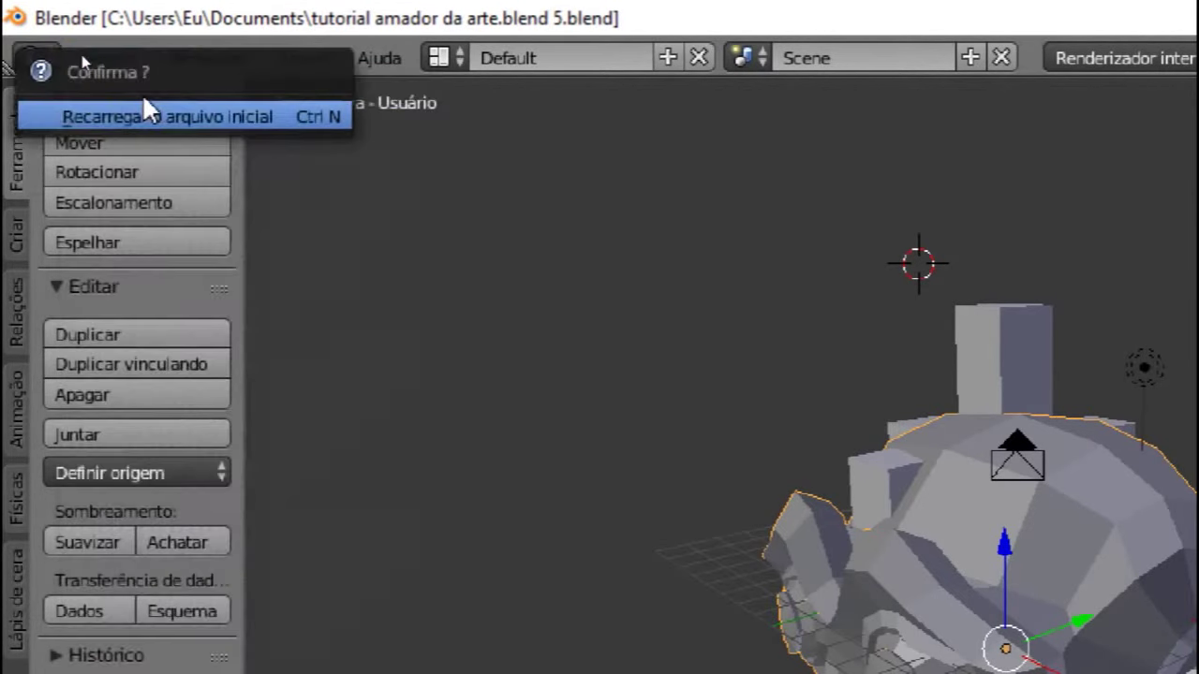
pyautogui.click(194, 127)
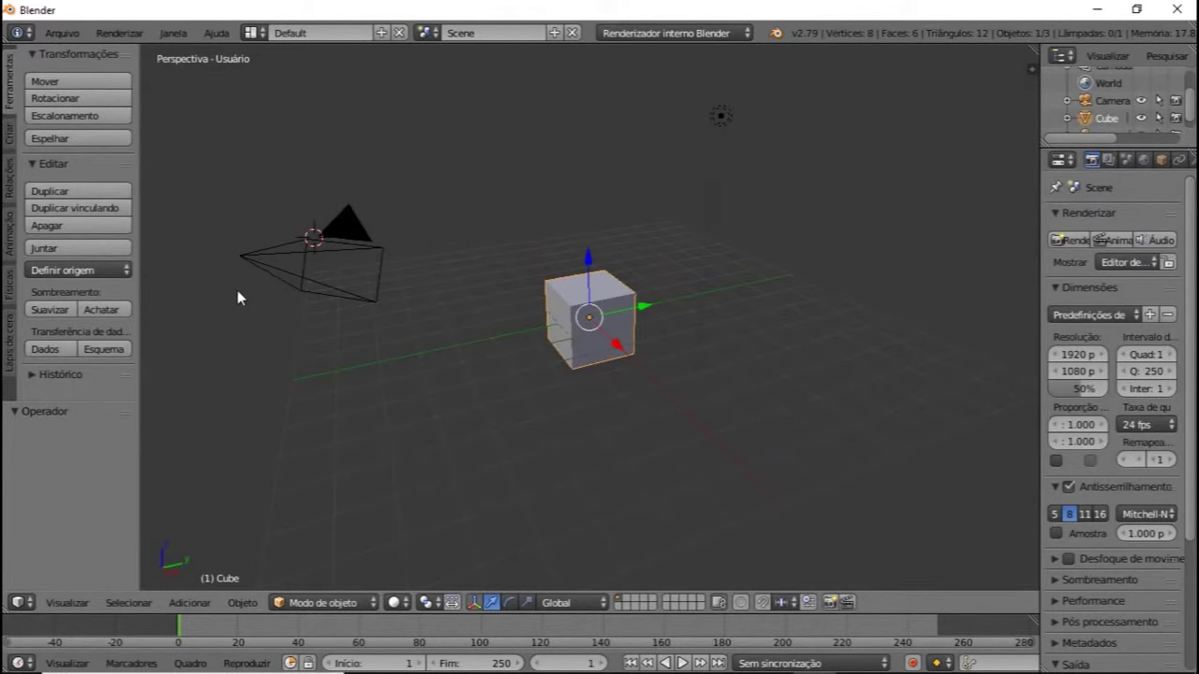
pyautogui.click(64, 38)
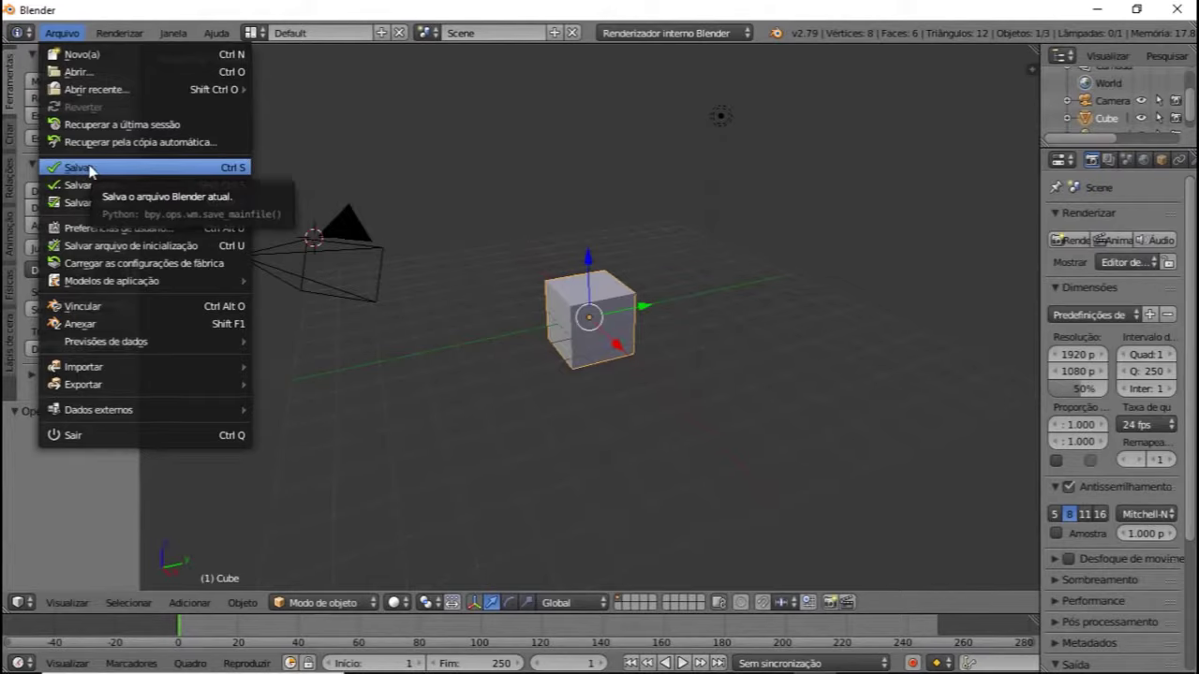
pyautogui.click(89, 169)
pyautogui.press('Escape')
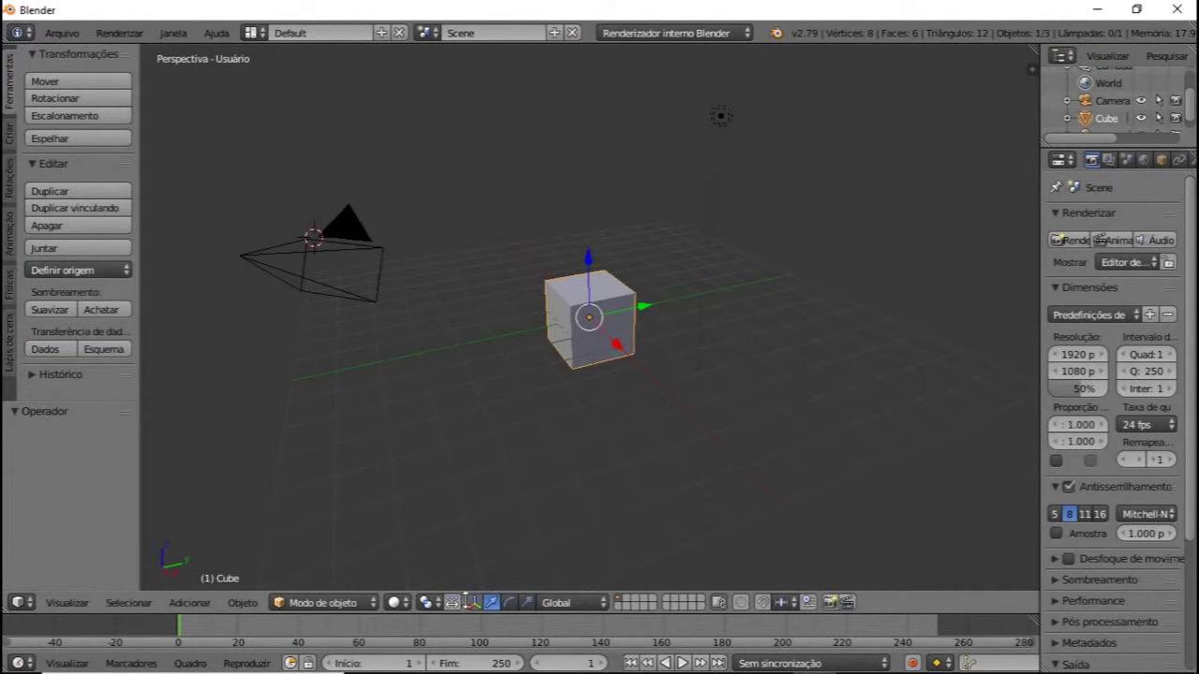
pyautogui.scroll(1, 964, 460)
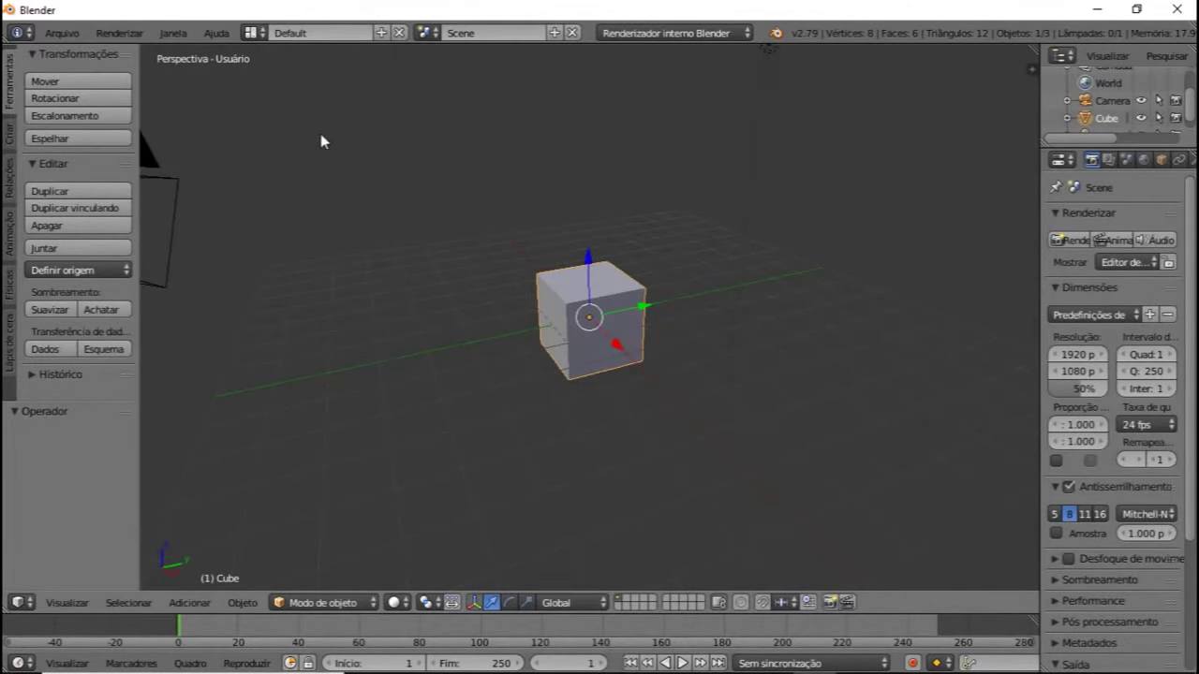
pyautogui.click(62, 32)
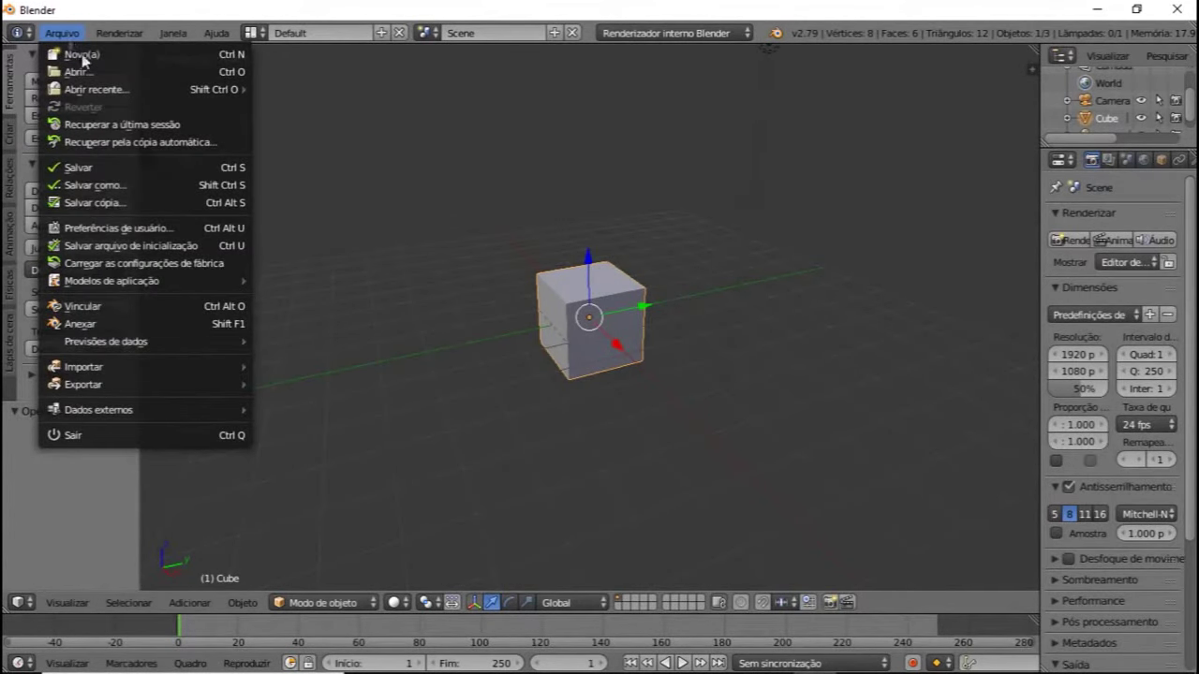
# - Open the save browser for the untitled scene, showing the Documents folder
pyautogui.click(79, 168)
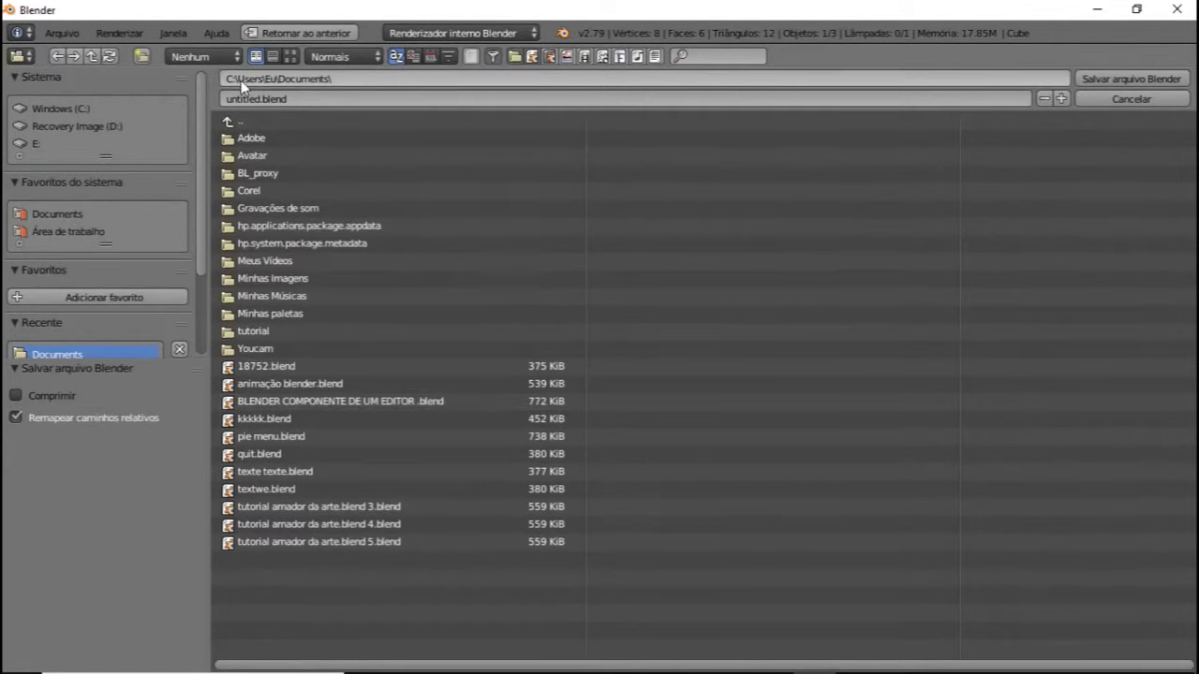
# - Change the file name from untitled.blend to 'amador da arte salvar'
pyautogui.click(294, 98)
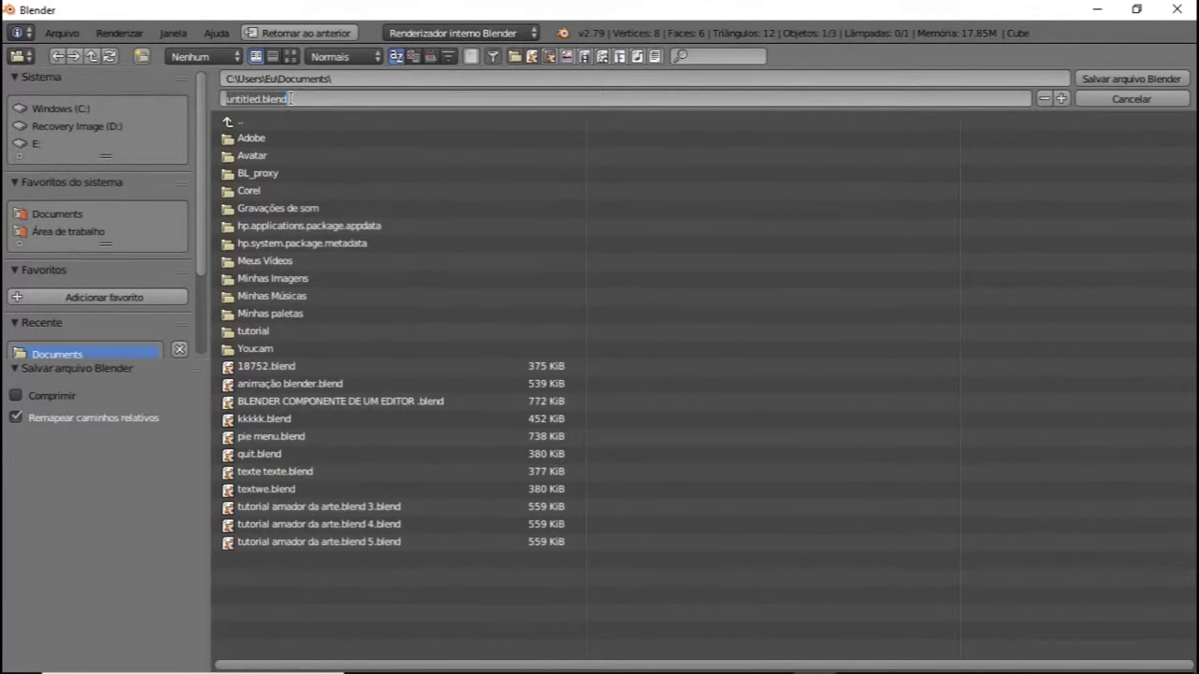
pyautogui.press('BackSpace')
pyautogui.write('amador da arte salvar')
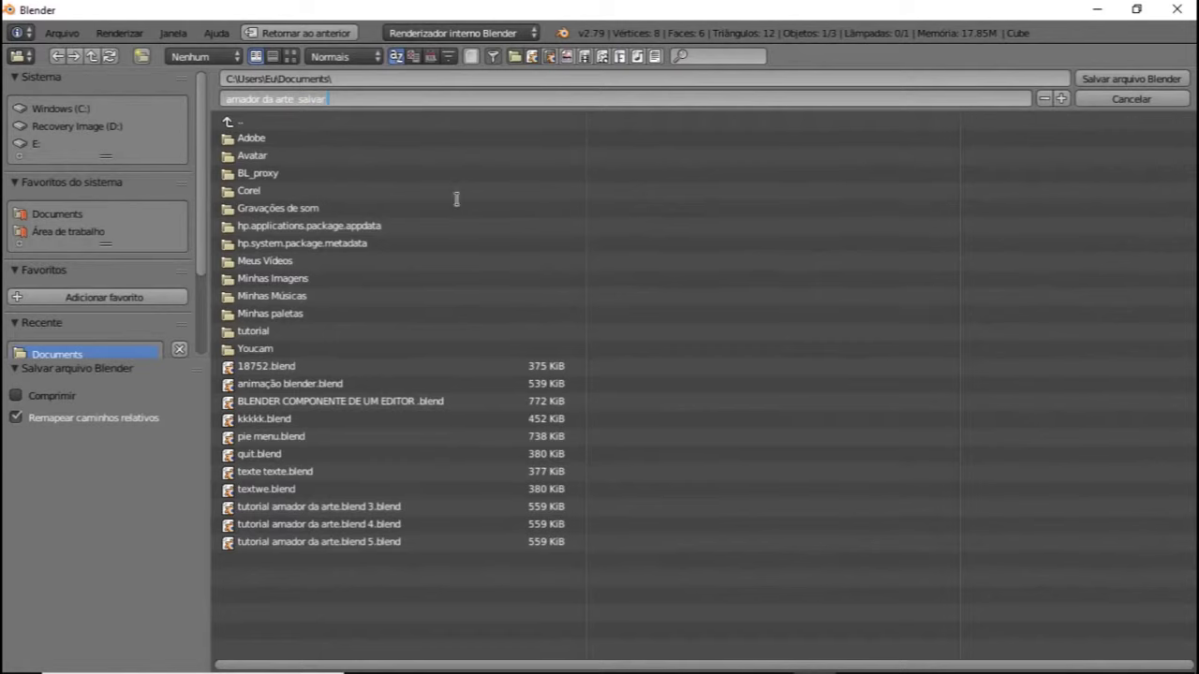
pyautogui.press('Return')
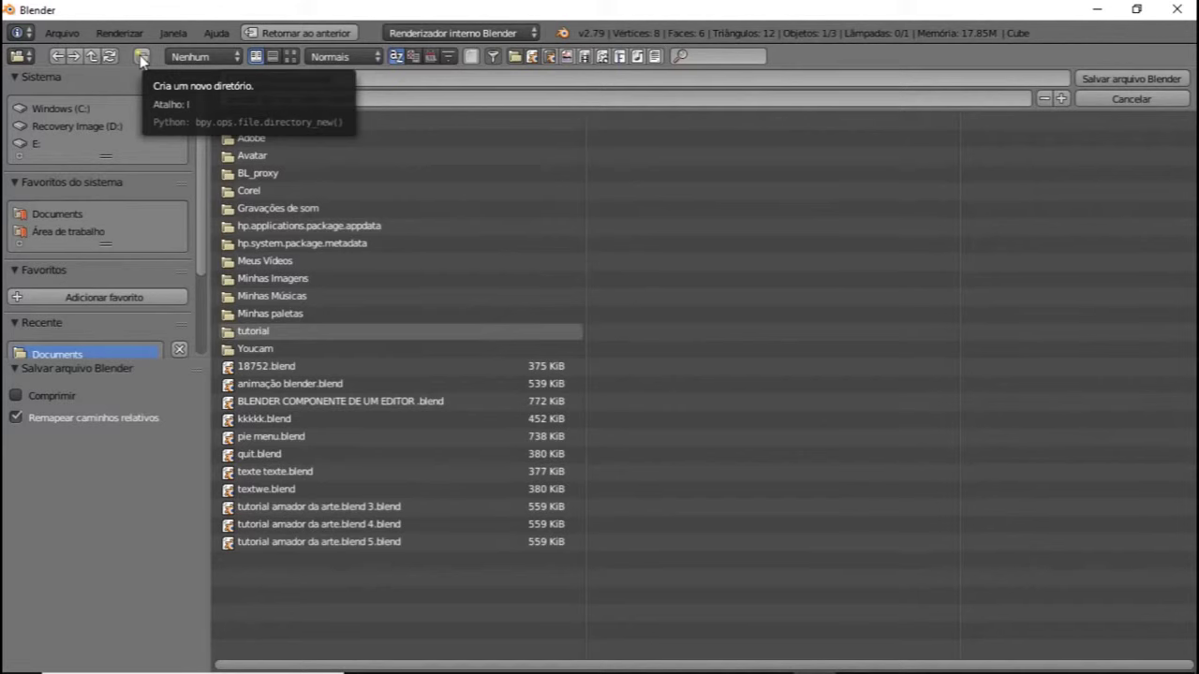
# - Create a folder named New Folder in Documents and enter it
pyautogui.click(141, 60)
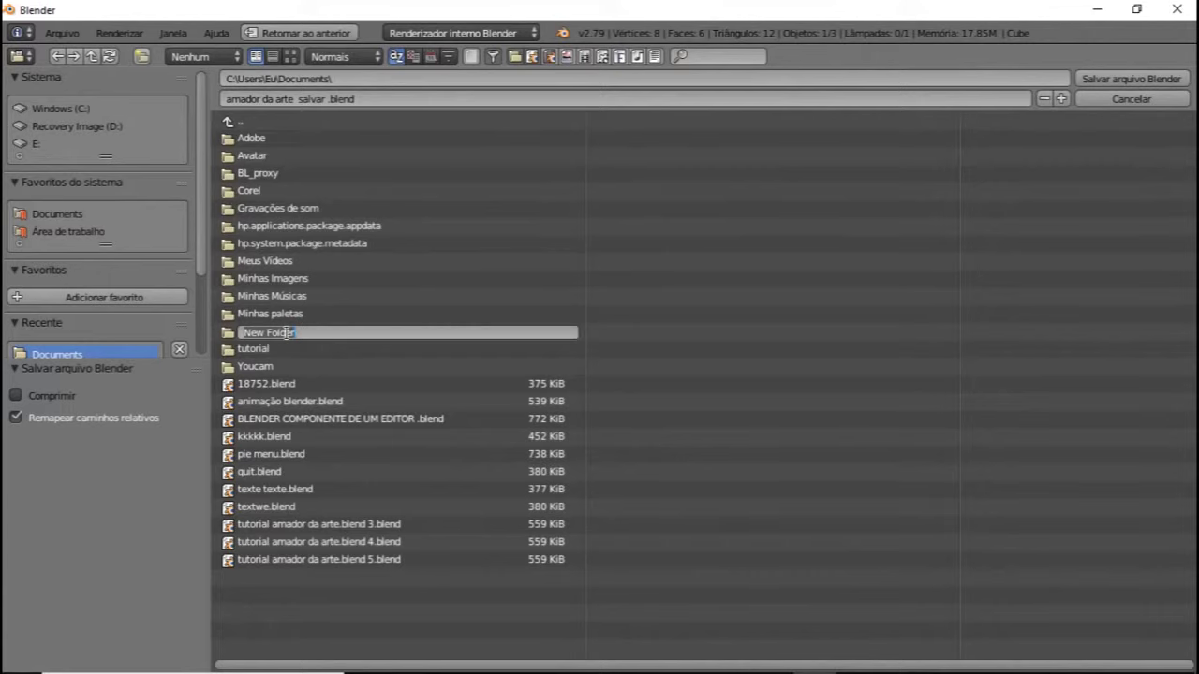
pyautogui.click(286, 333)
pyautogui.press('Return')
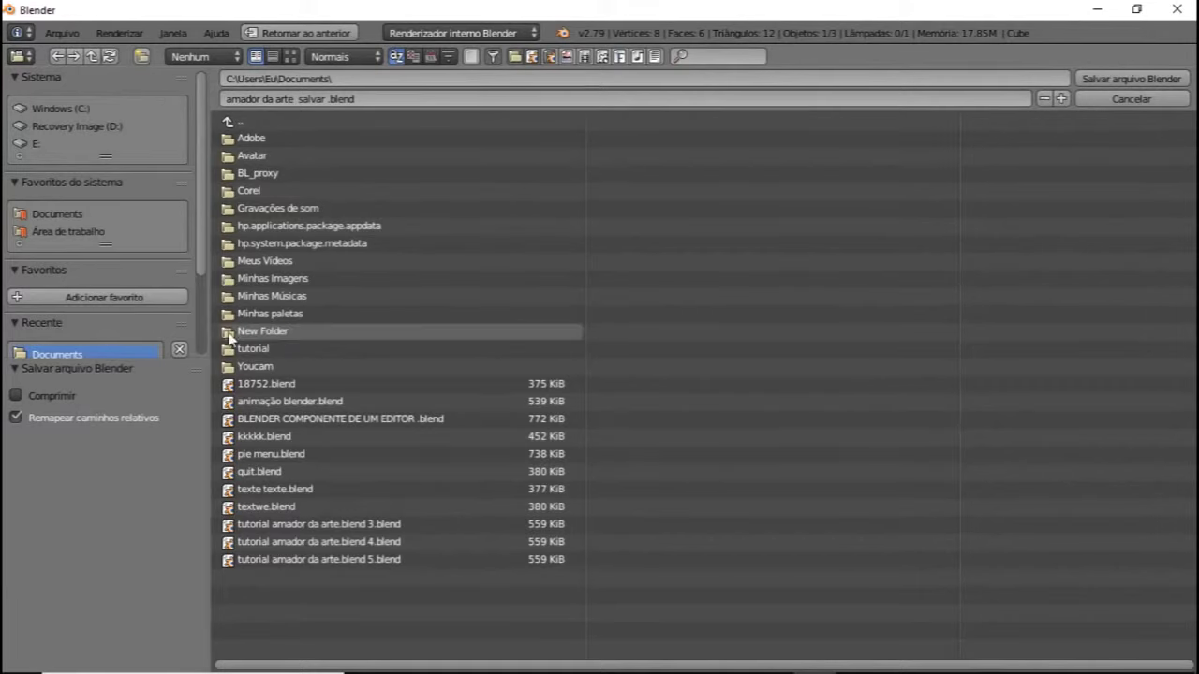
pyautogui.click(229, 333)
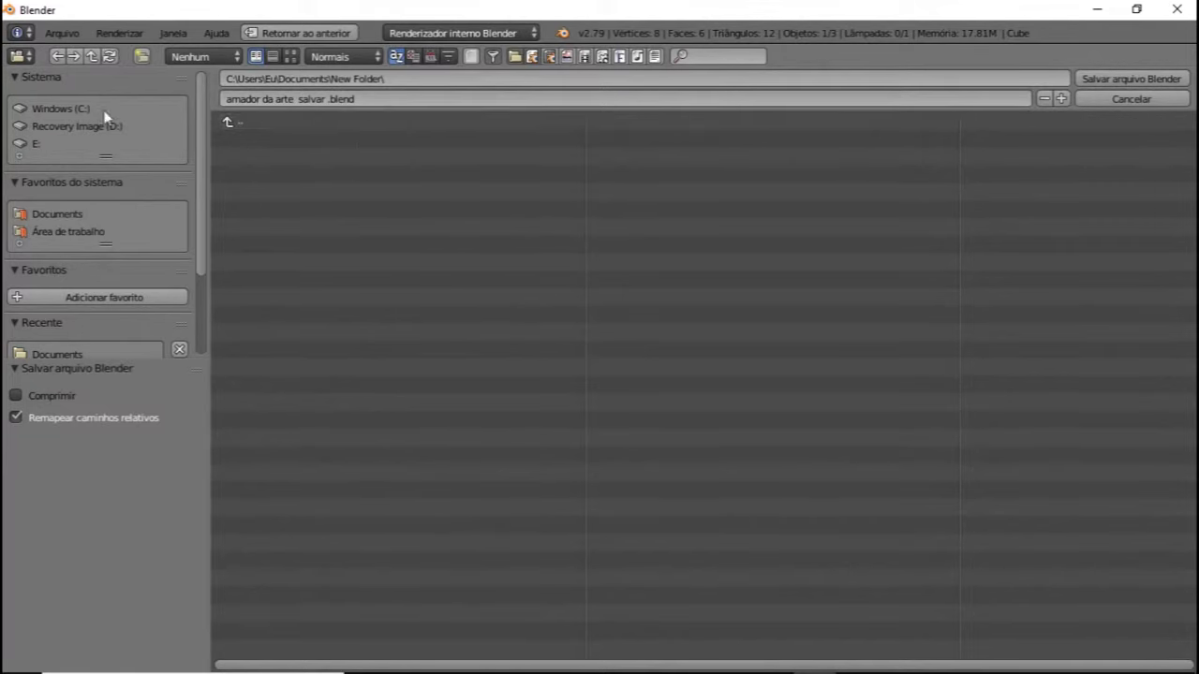
# - Return to Documents and save the scene as amador da arte salvar .blend
pyautogui.click(56, 353)
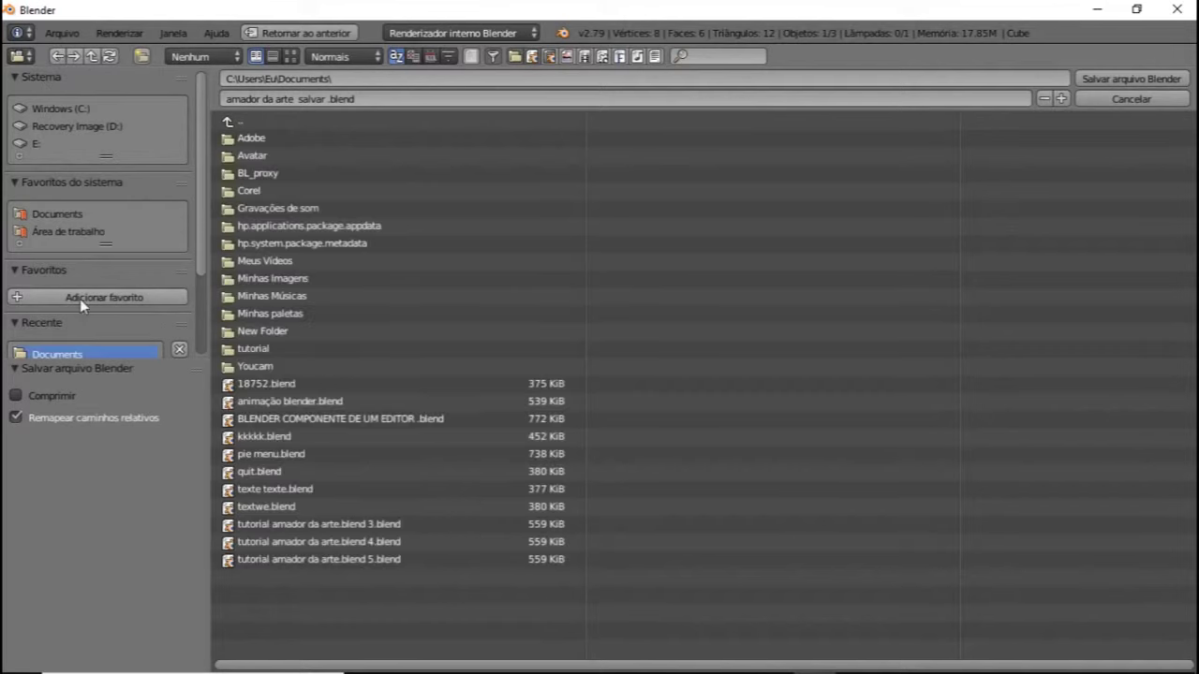
pyautogui.click(66, 211)
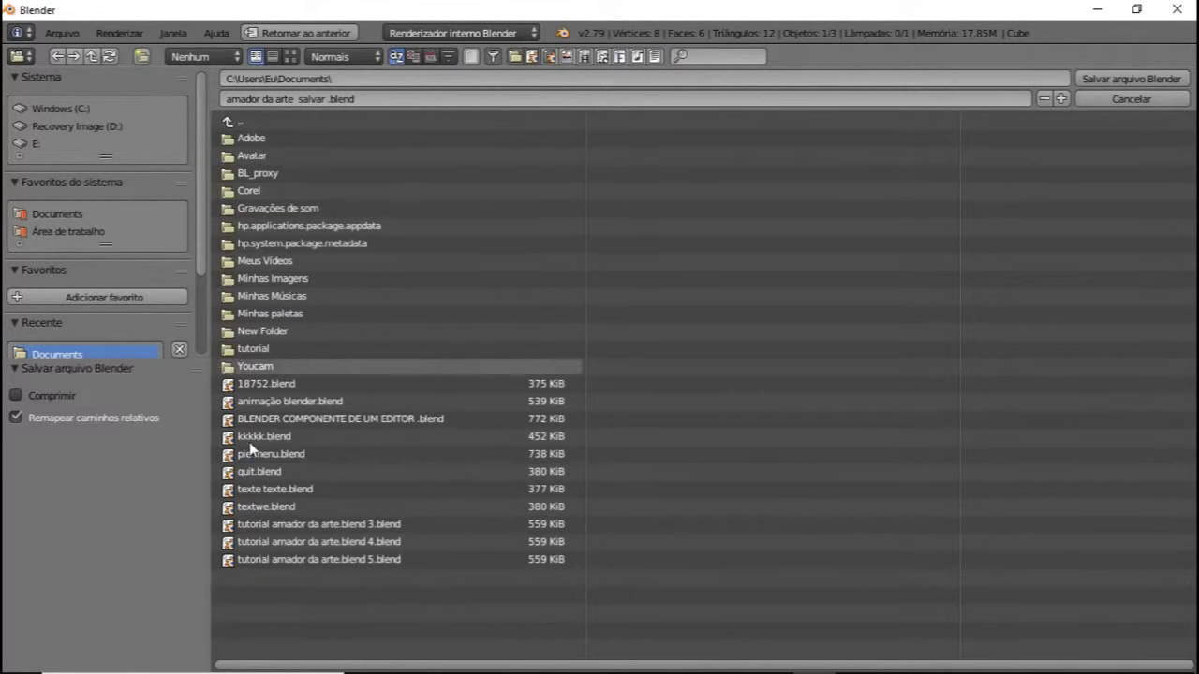
pyautogui.click(1147, 79)
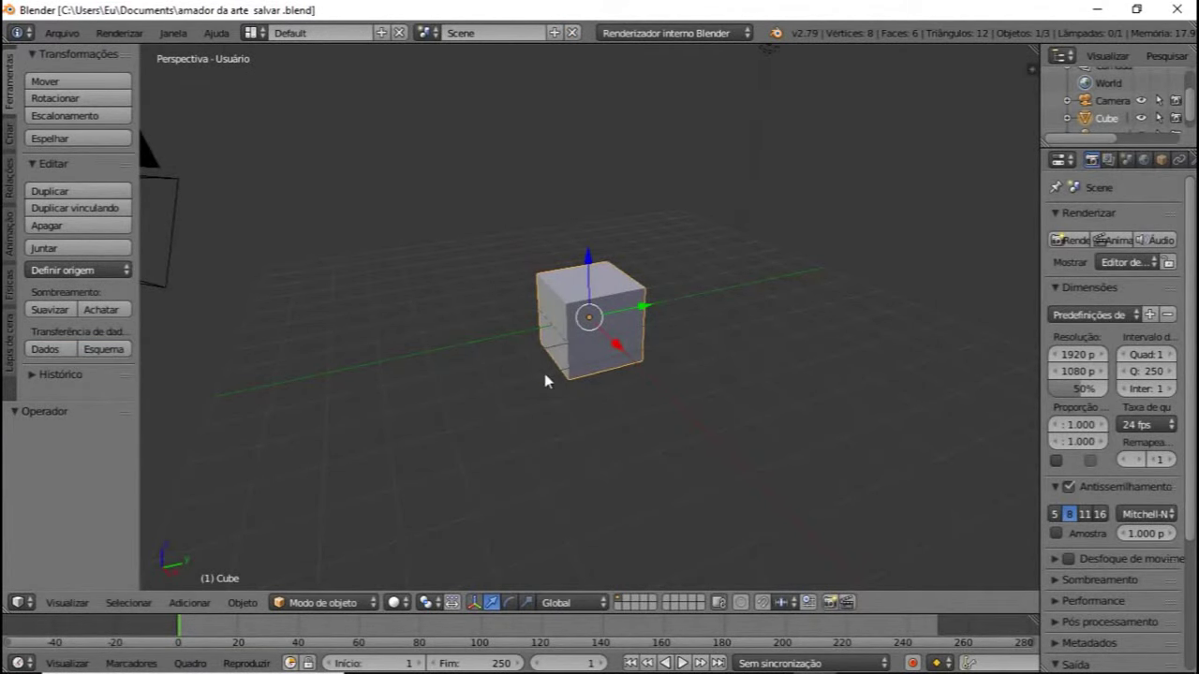
# - Tilt the view lower around the cube and resave with Ctrl+S
pyautogui.moveTo(383, 305)
pyautogui.mouseDown(button='middle')
pyautogui.moveTo(405, 323)
pyautogui.moveTo(522, 313)
pyautogui.mouseUp(button='middle')
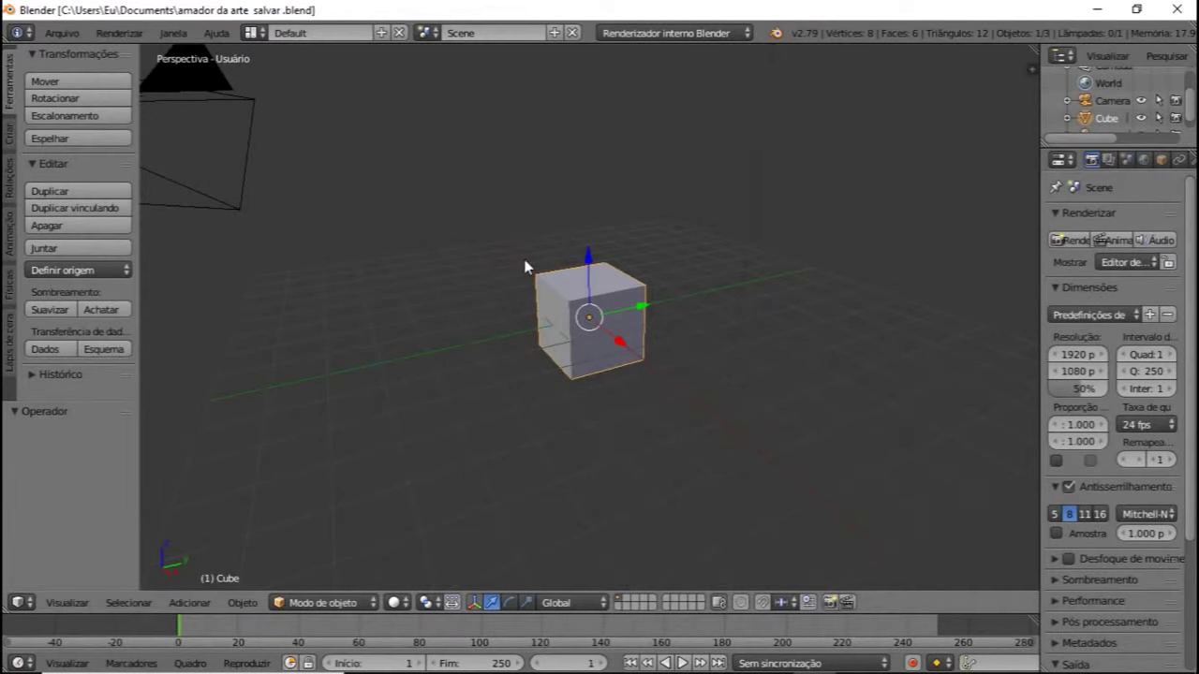
pyautogui.hotkey('ctrl', 's')
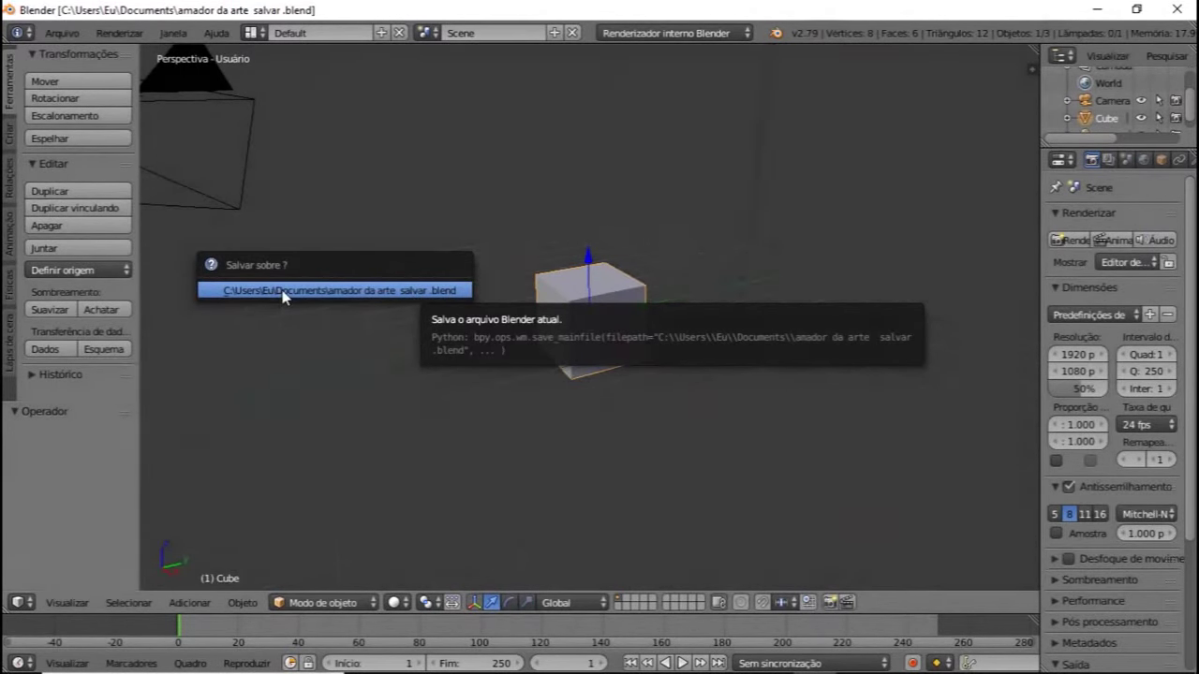
# - Confirm overwriting amador da arte salvar .blend with the current scene
pyautogui.click(284, 292)
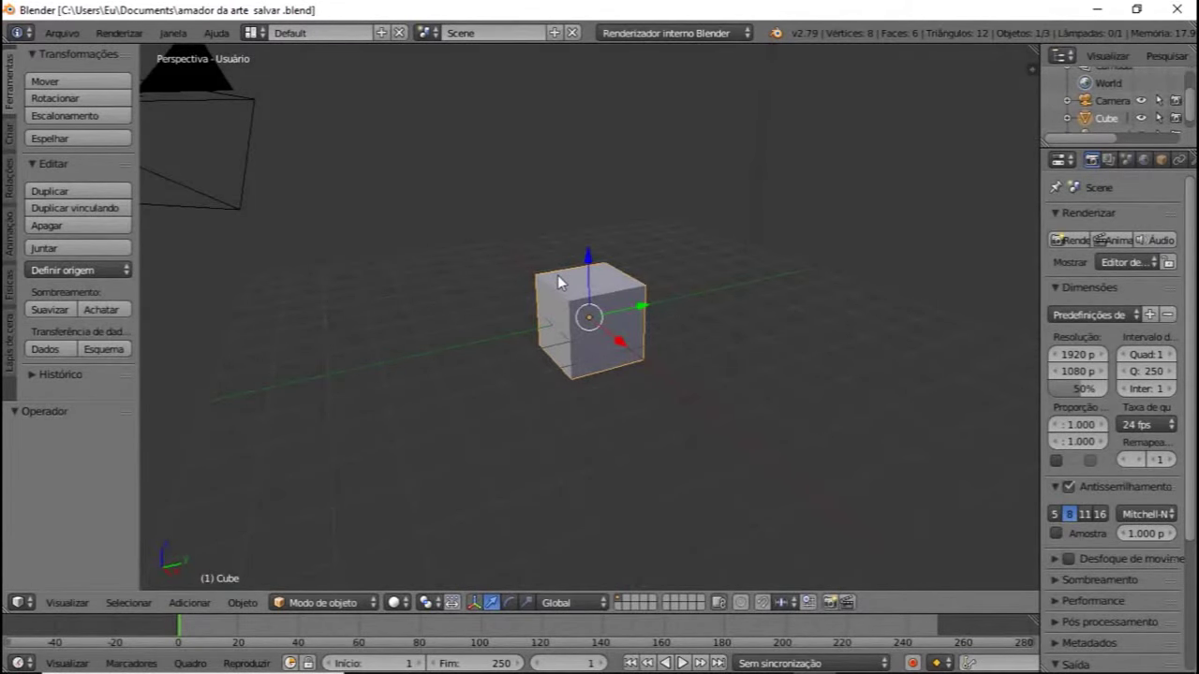
pyautogui.hotkey('ctrl', 'shift', 's')
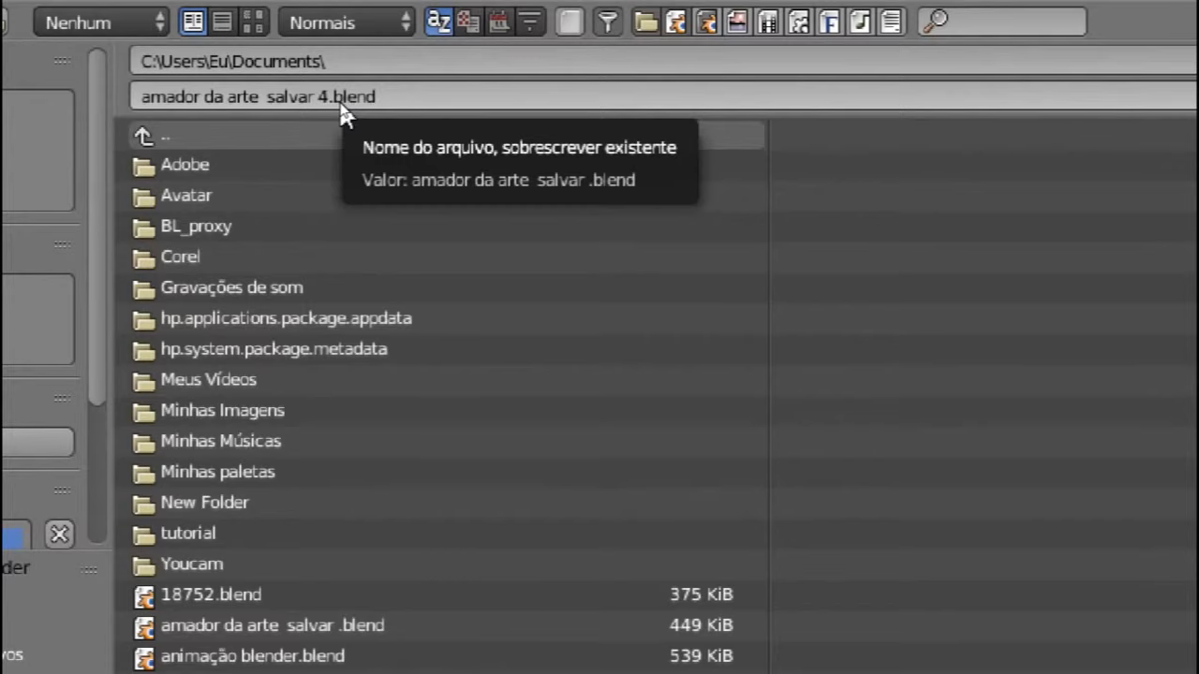
# - Set the file number to 1 and save as amador da arte salvar 1.blend
pyautogui.press('KP_Subtract')
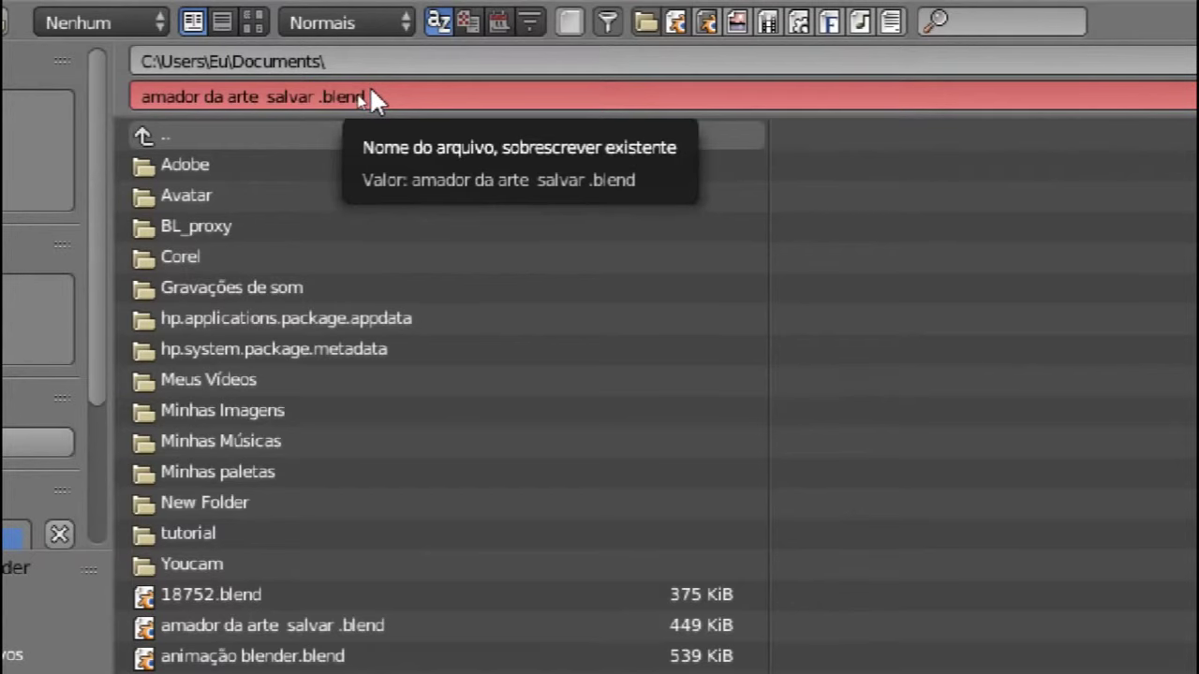
pyautogui.press('KP_Add')
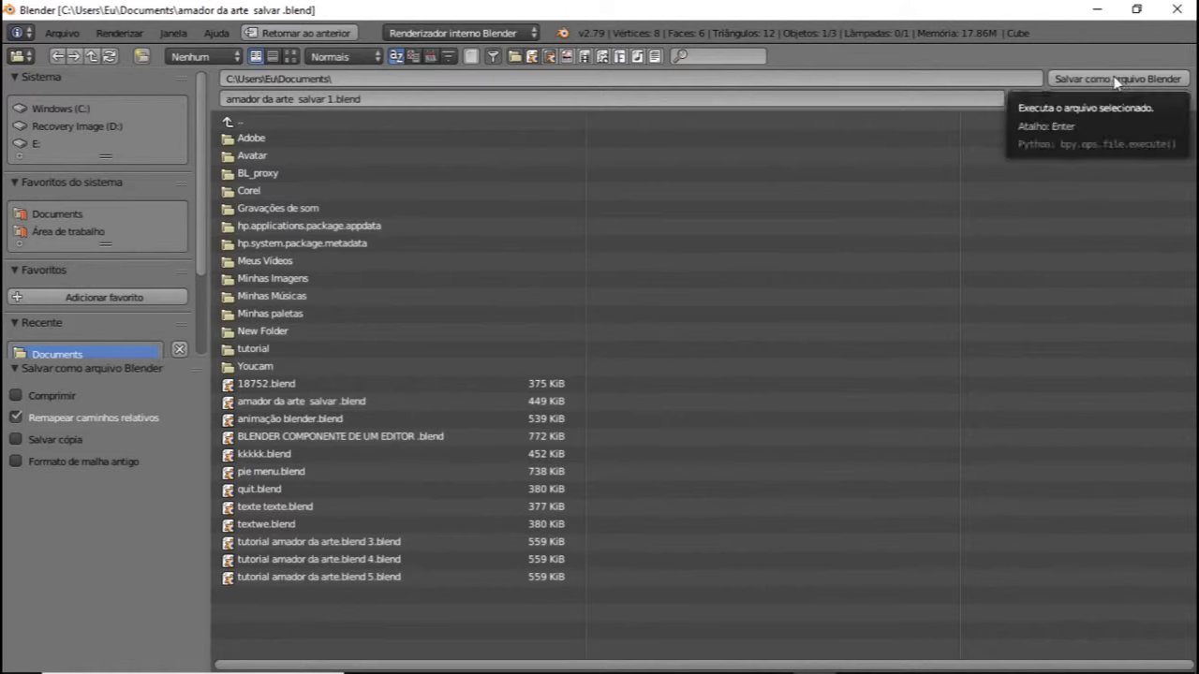
pyautogui.click(1115, 83)
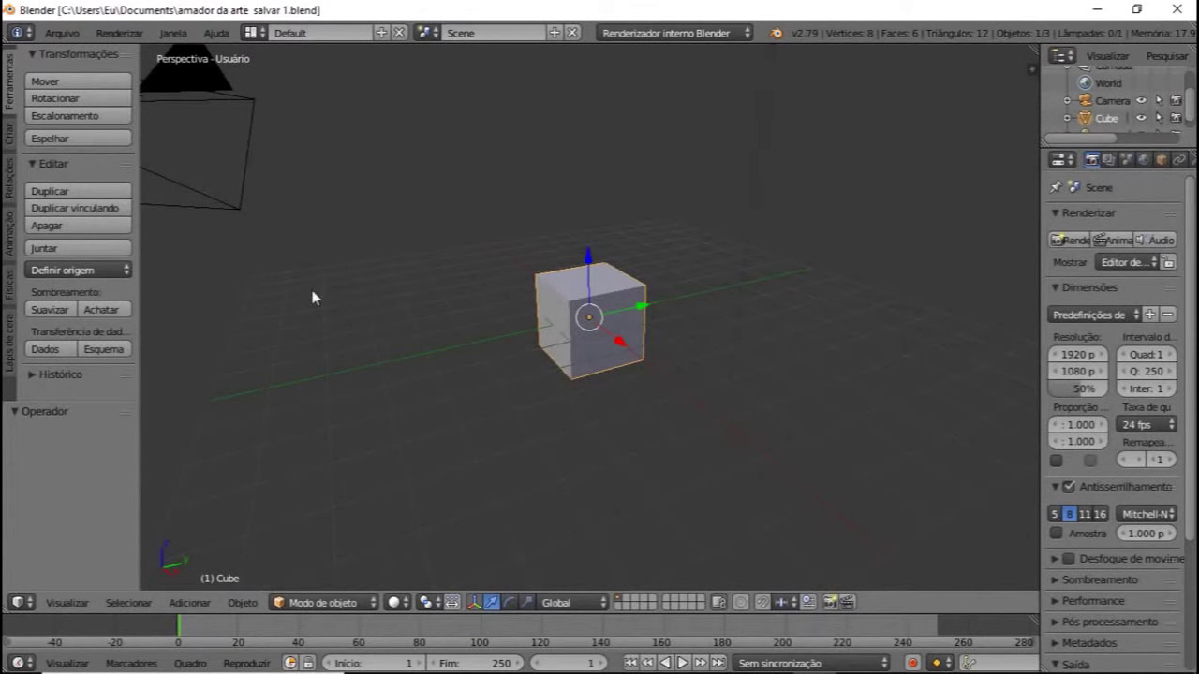
pyautogui.click(72, 34)
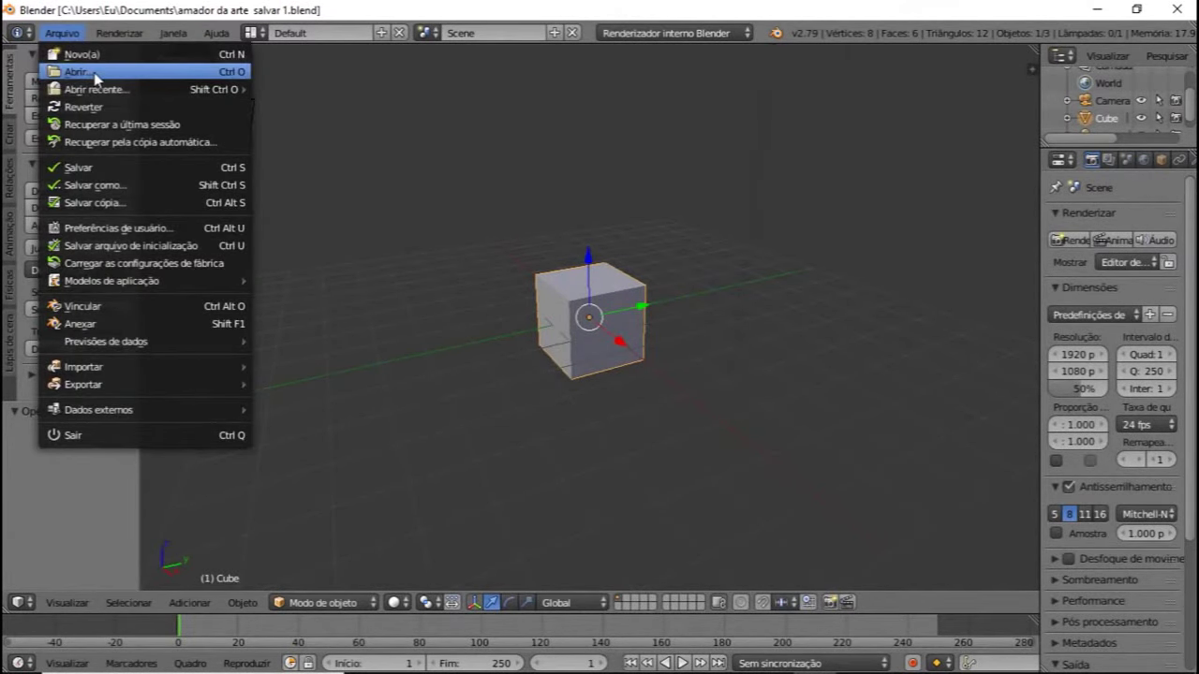
pyautogui.click(94, 72)
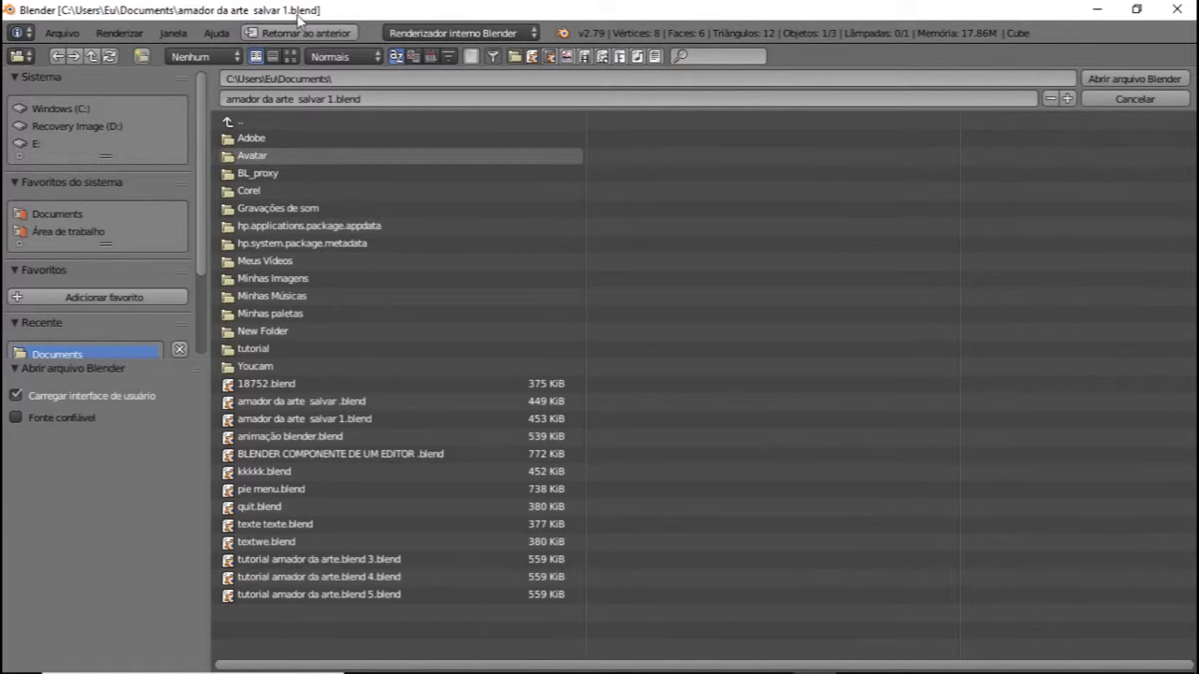
pyautogui.press('Escape')
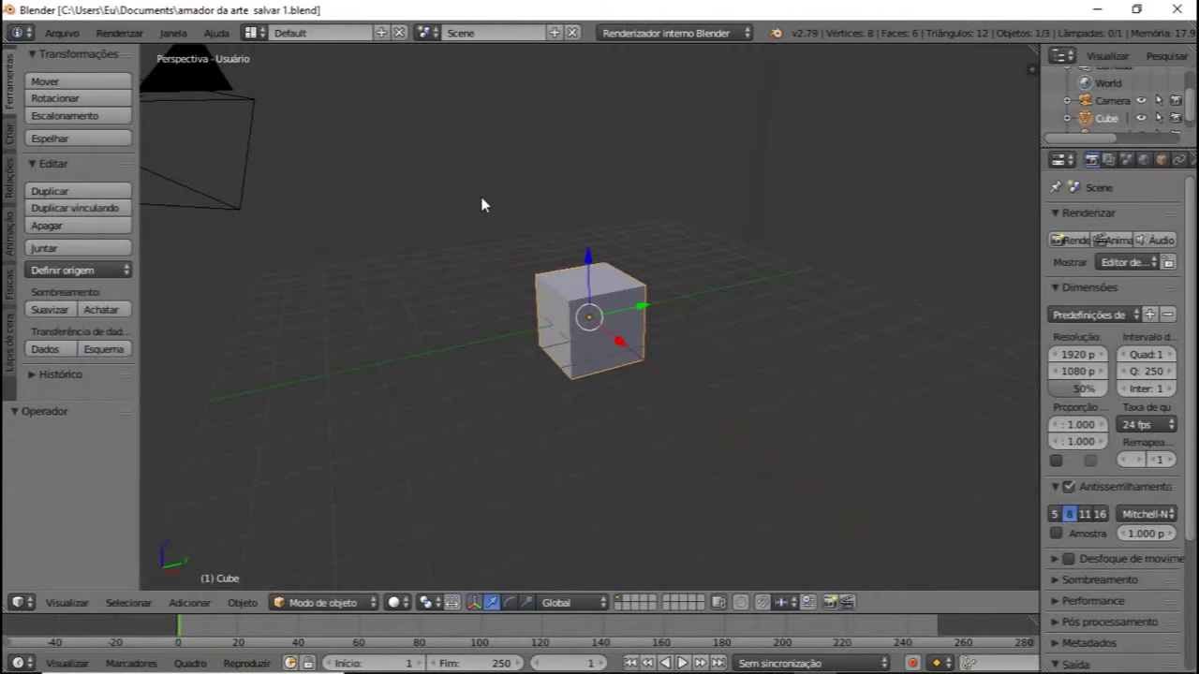
# - Increment the file name to amador da arte salvar 2.blend and save it in Documents
pyautogui.hotkey('ctrl', 'shift', 's')
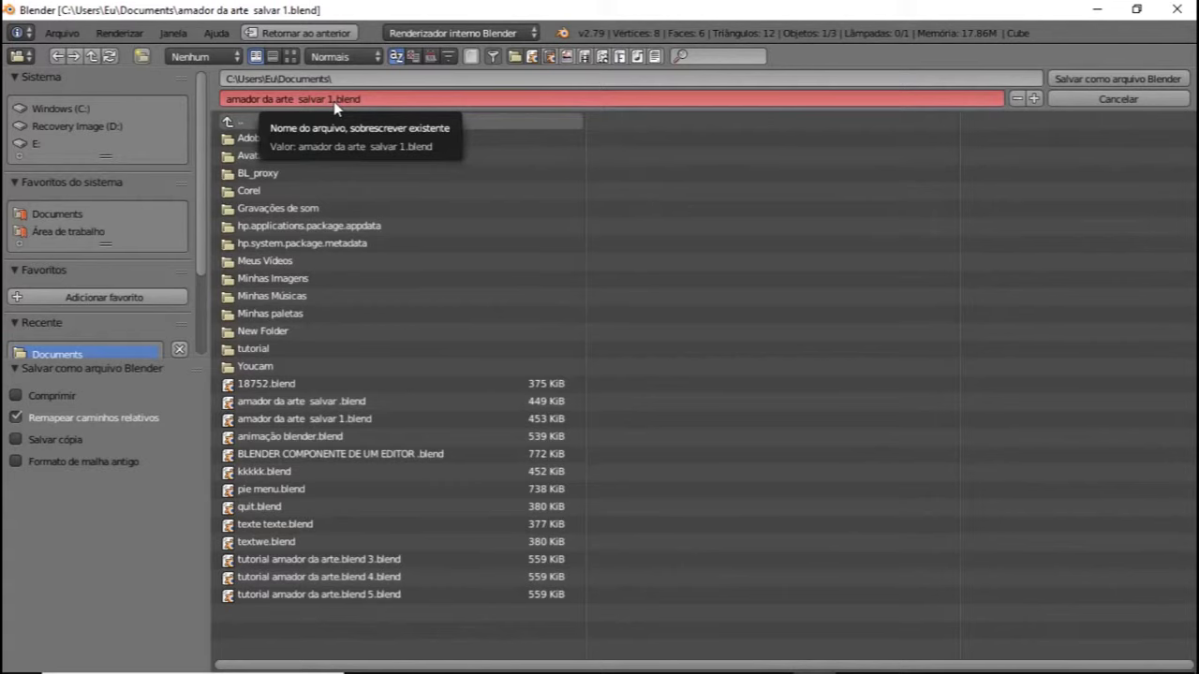
pyautogui.press('KP_Add')
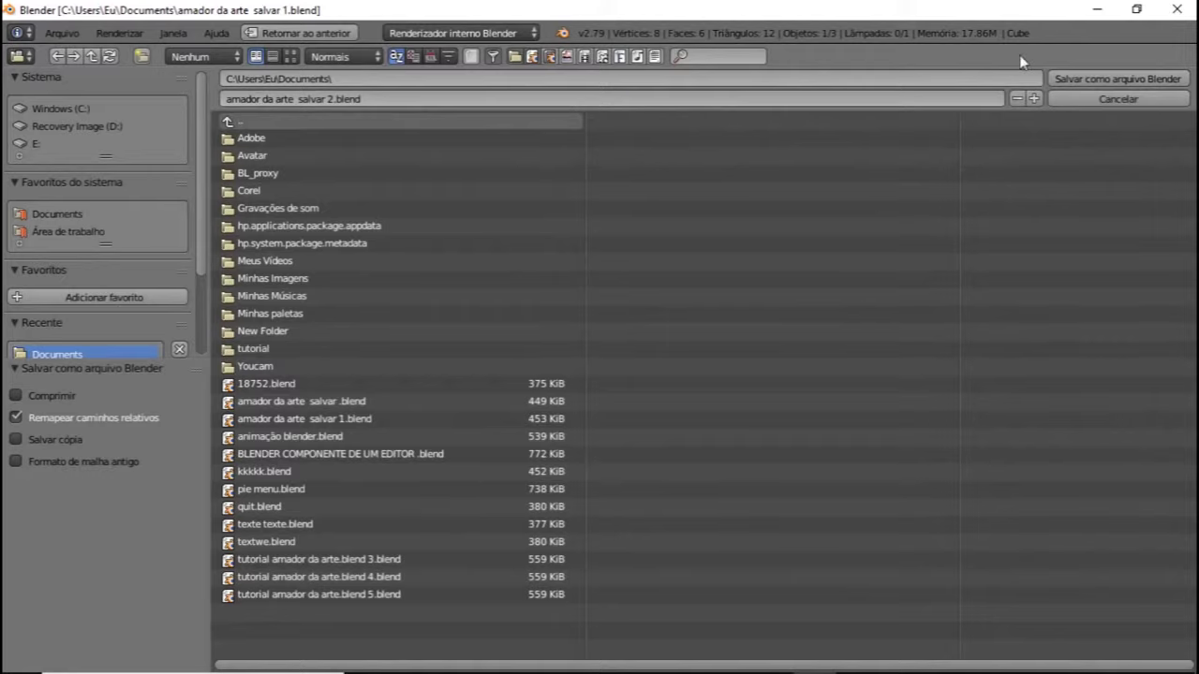
pyautogui.click(1152, 80)
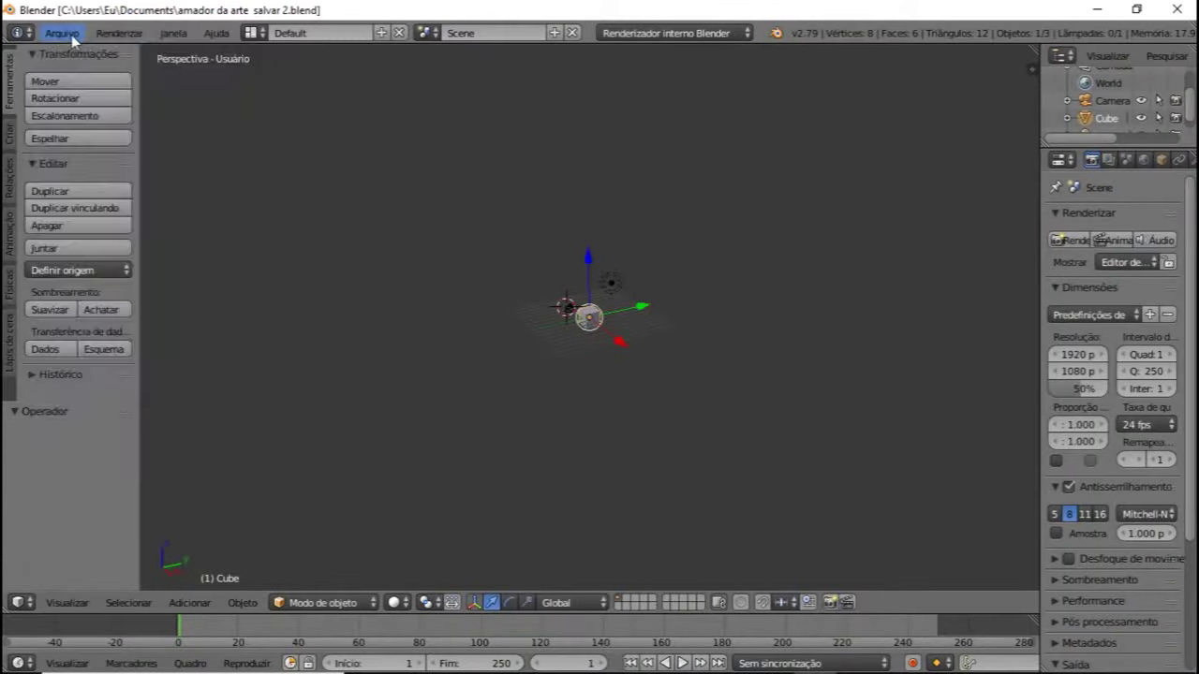
pyautogui.click(73, 35)
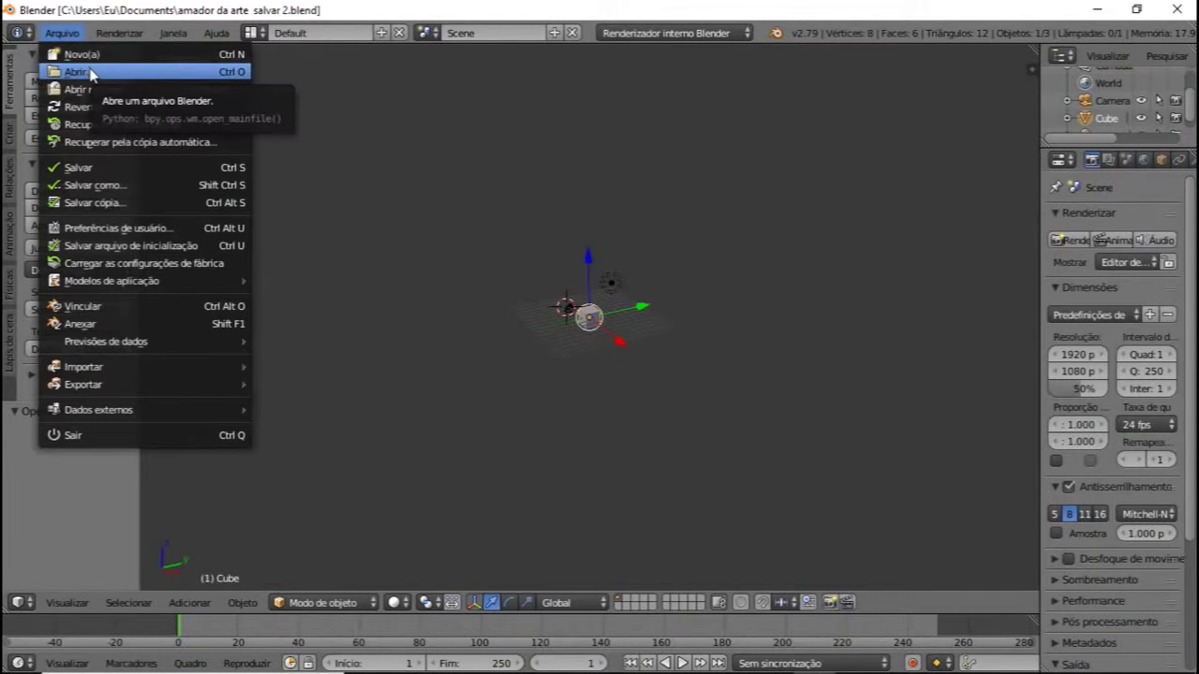
# - Open amador da arte salvar 2.blend from the Documents folder
pyautogui.click(91, 73)
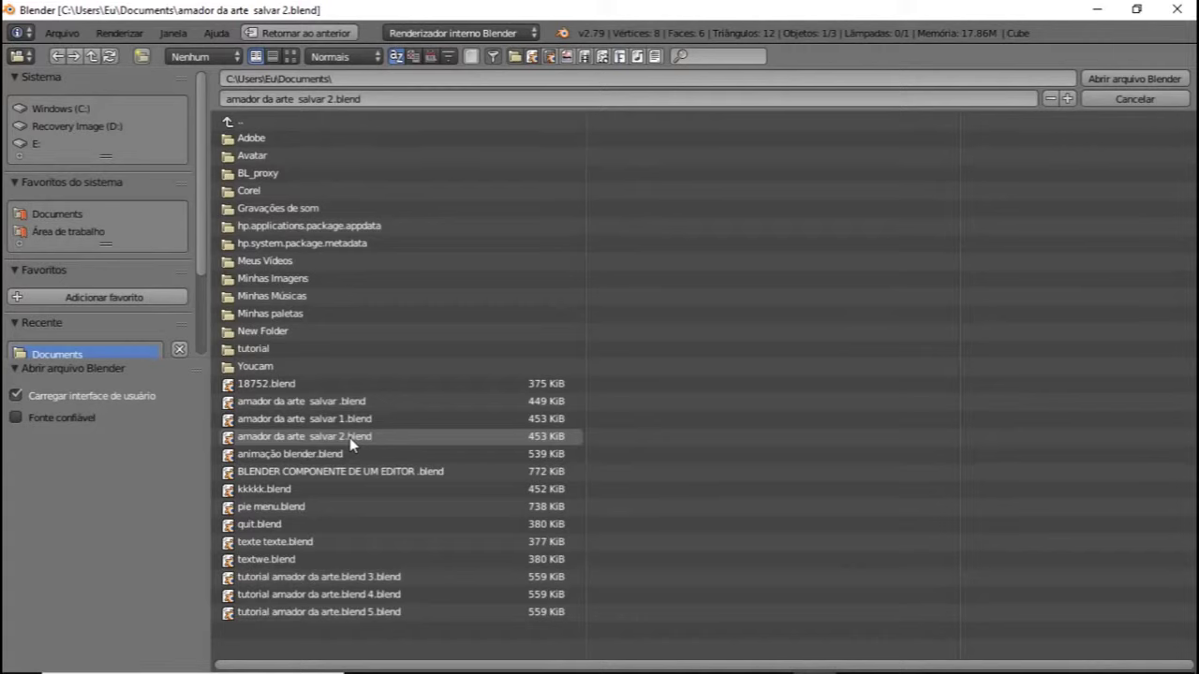
pyautogui.click(350, 437)
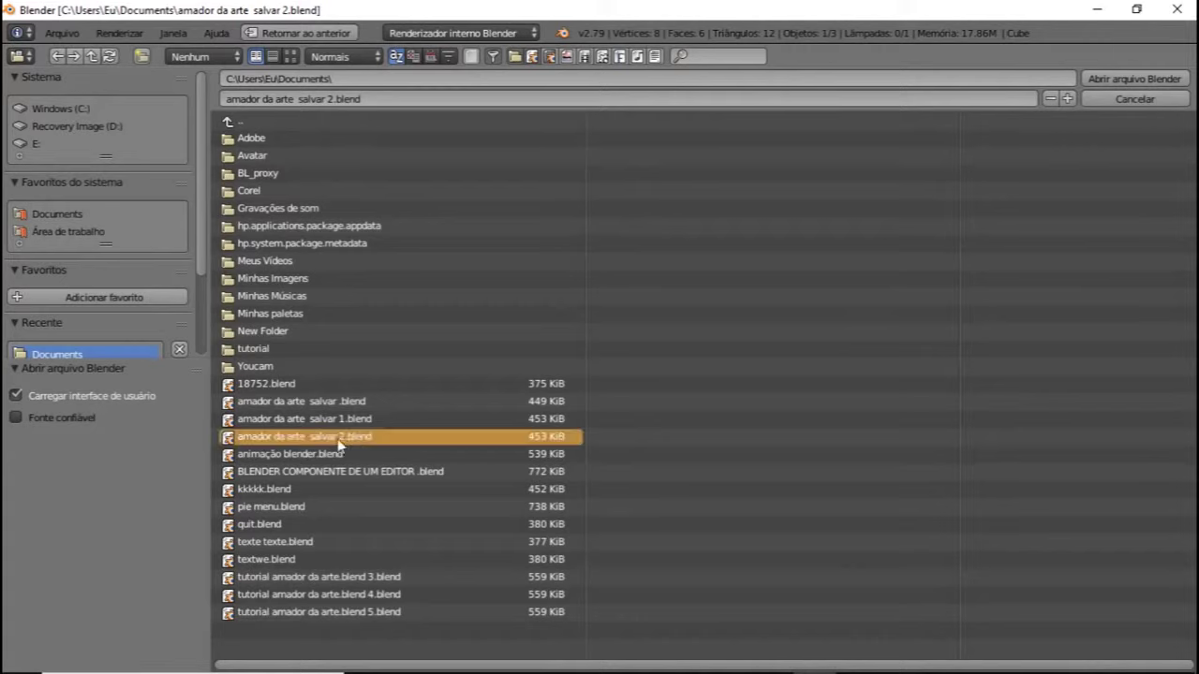
pyautogui.click(1134, 100)
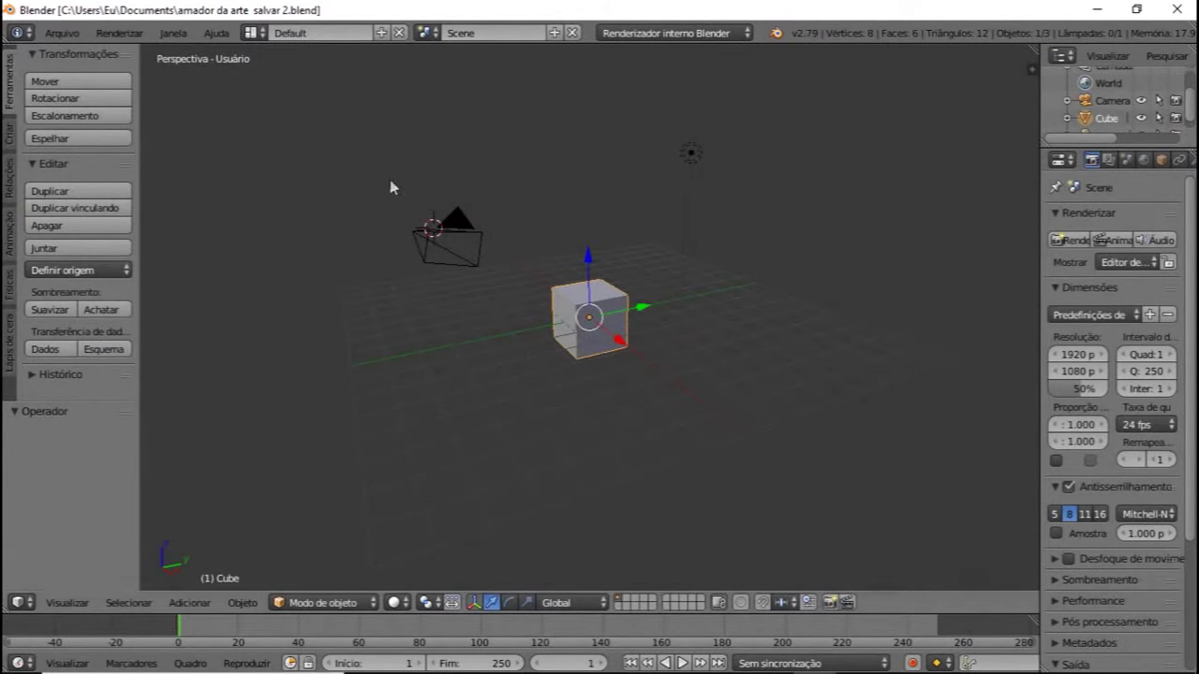
# - Use Save As to increment the file name to 'amador da arte salvar 3.blend' in Documents
pyautogui.click(76, 38)
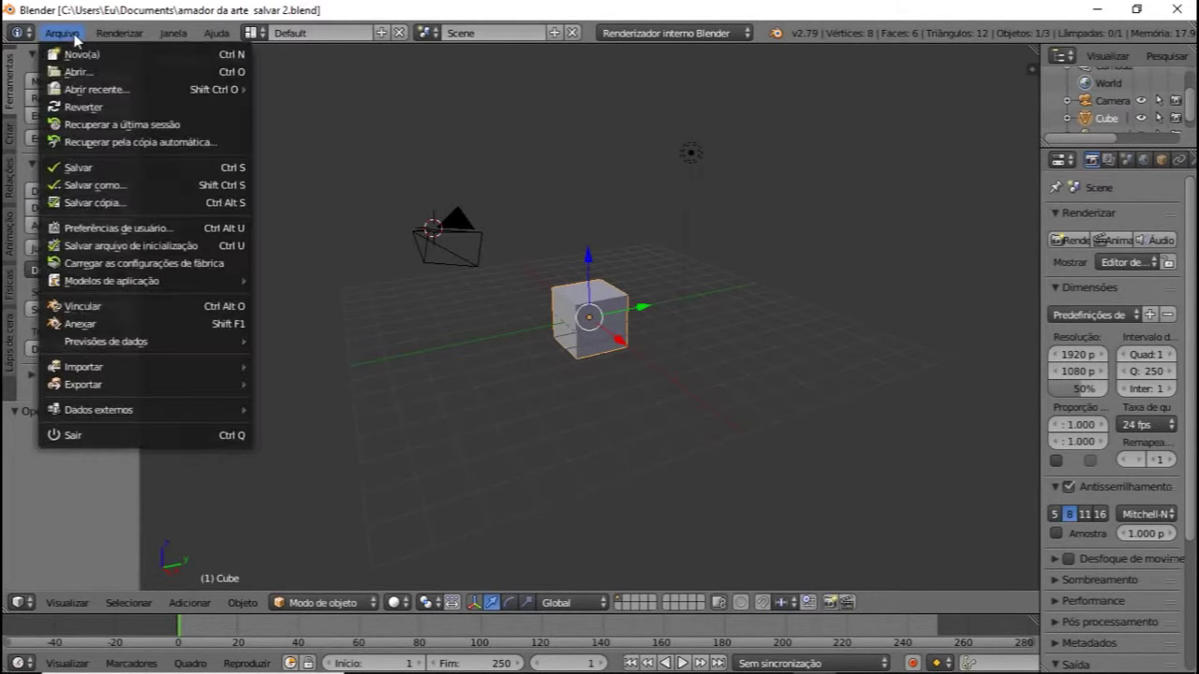
pyautogui.click(112, 185)
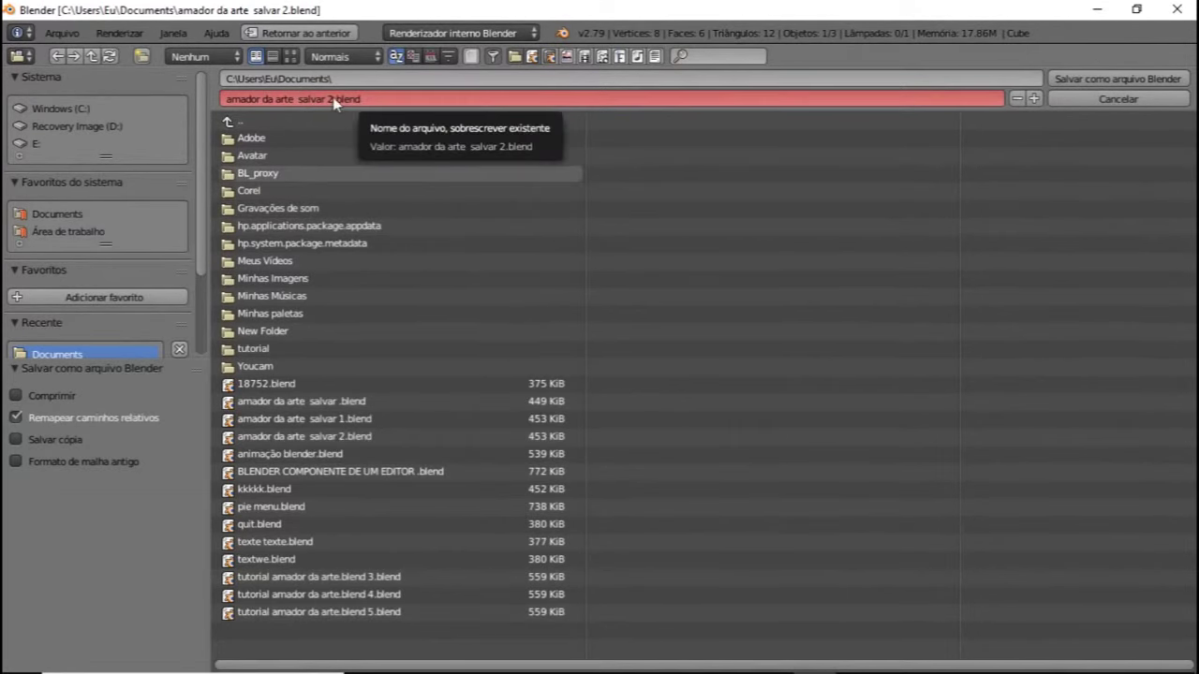
pyautogui.click(63, 215)
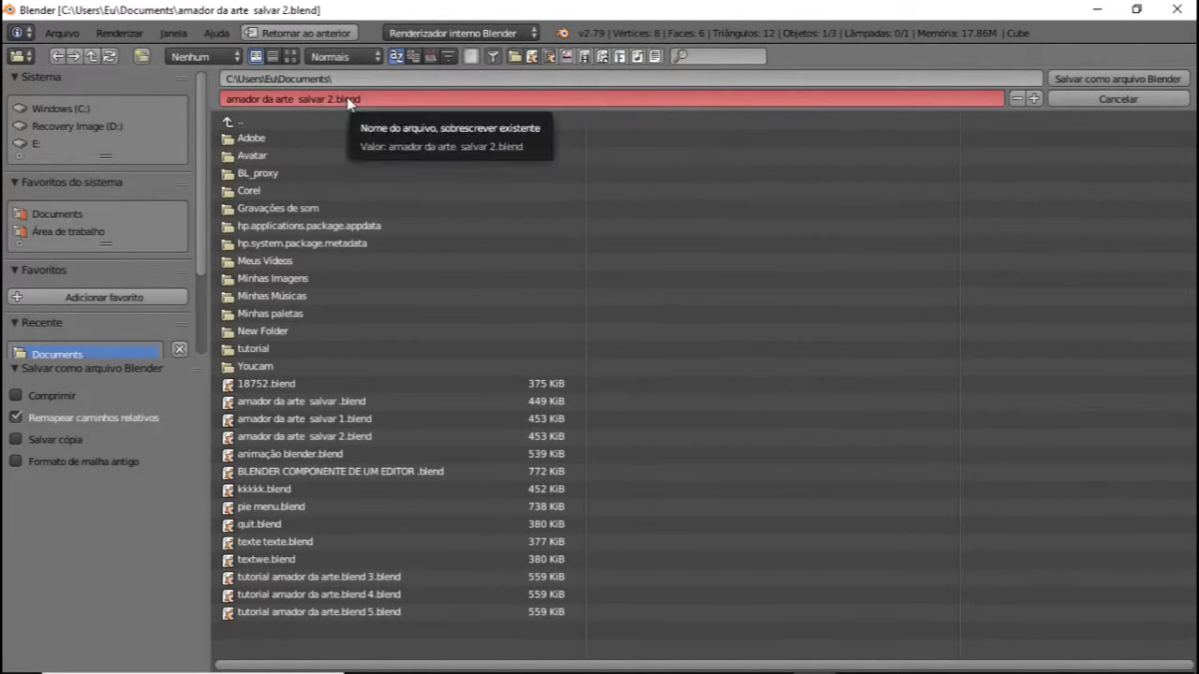
pyautogui.press('KP_Add')
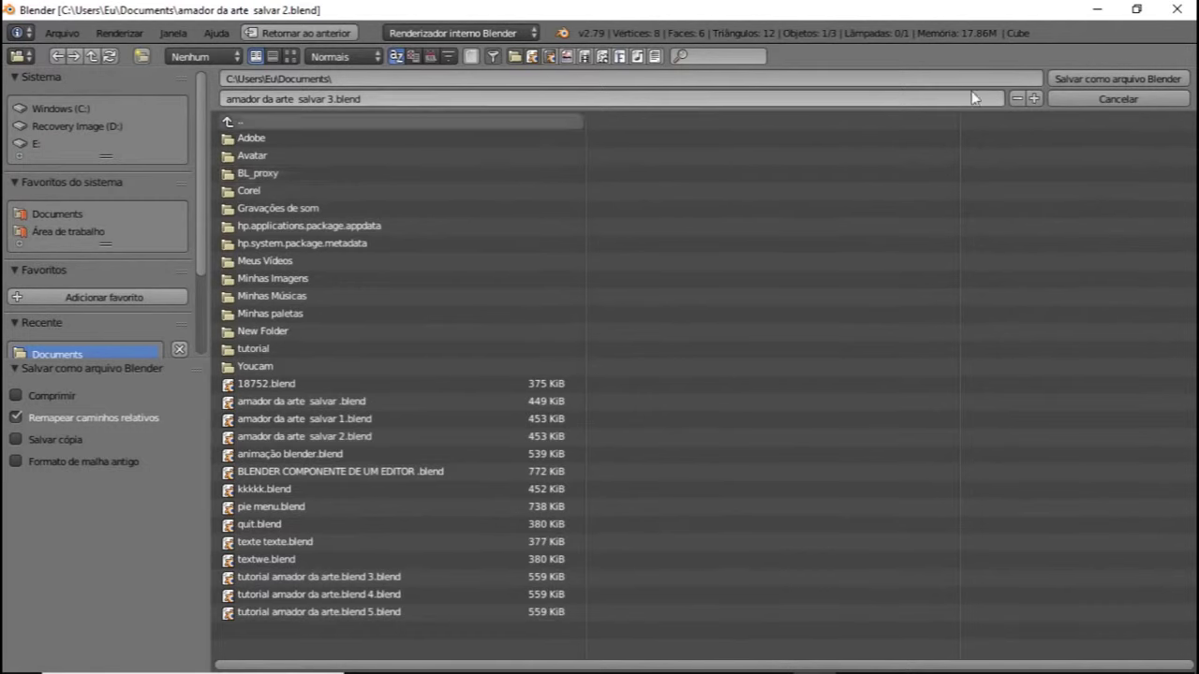
pyautogui.click(1128, 86)
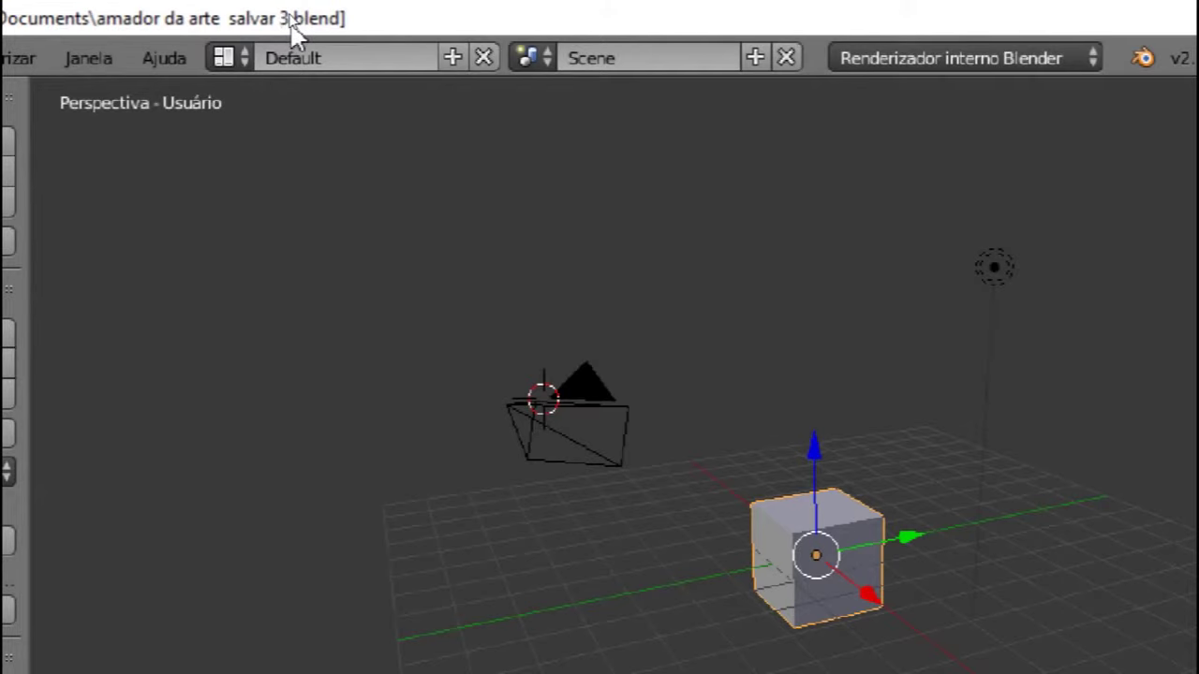
pyautogui.scroll(-2, 361, 190)
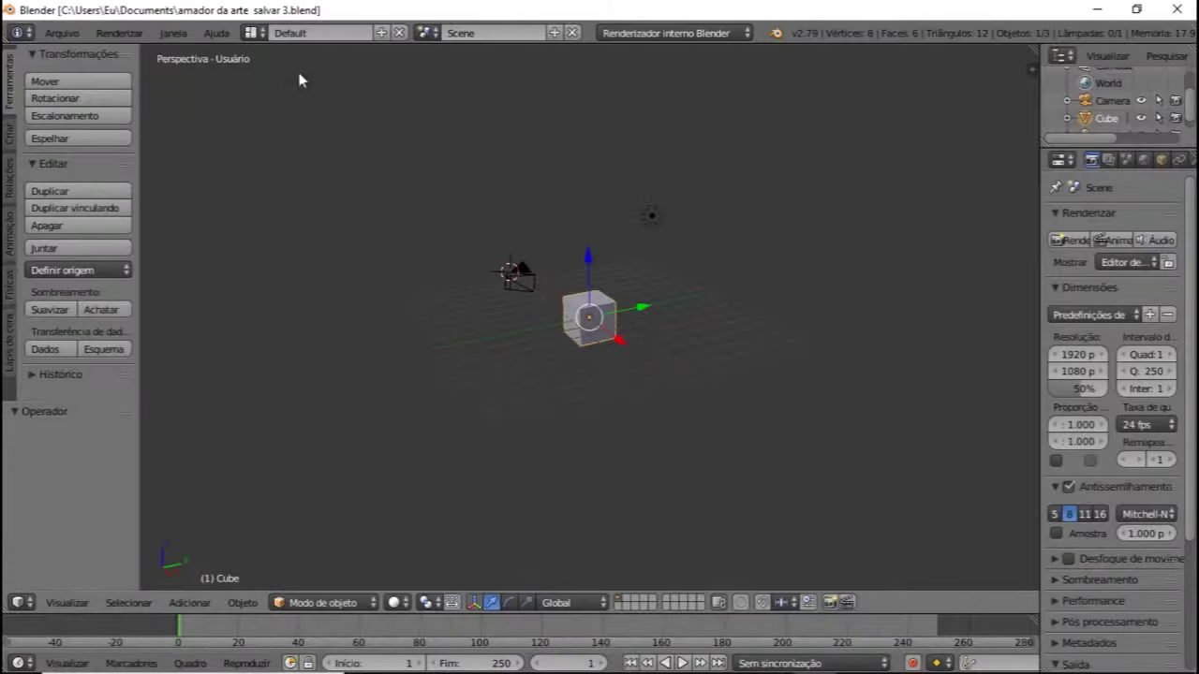
# - Save a copy as 'amador da arte salvar 6.blend' in Documents, leaving salvar 3 open
pyautogui.click(62, 33)
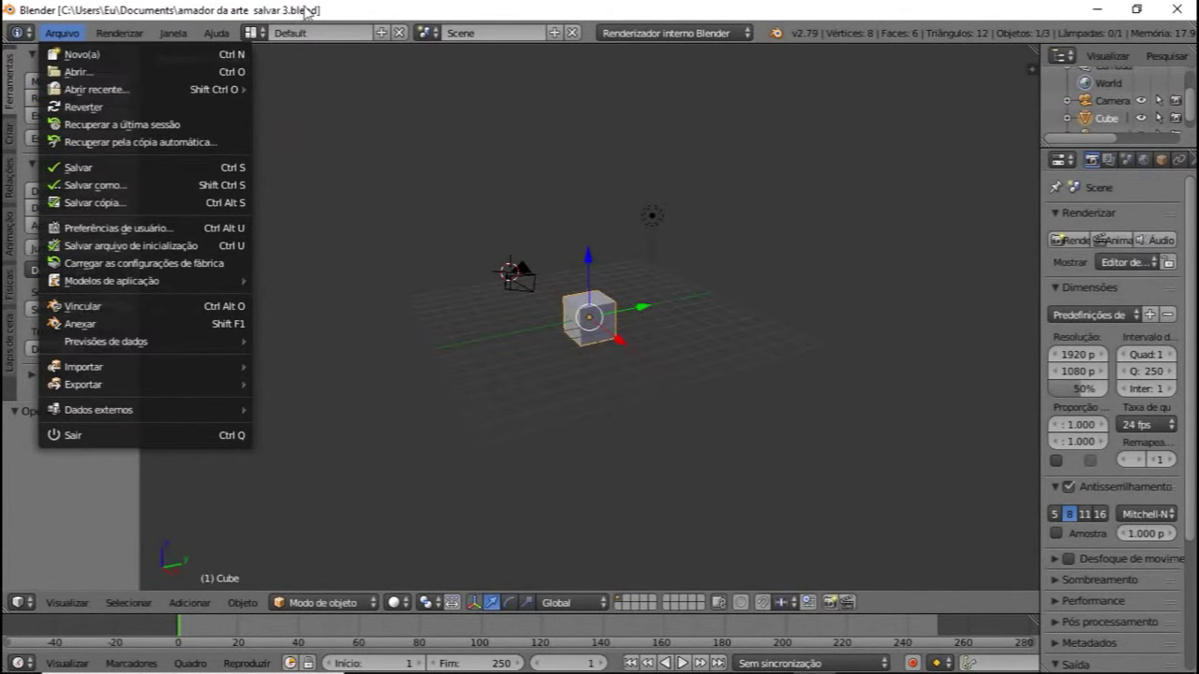
pyautogui.click(62, 33)
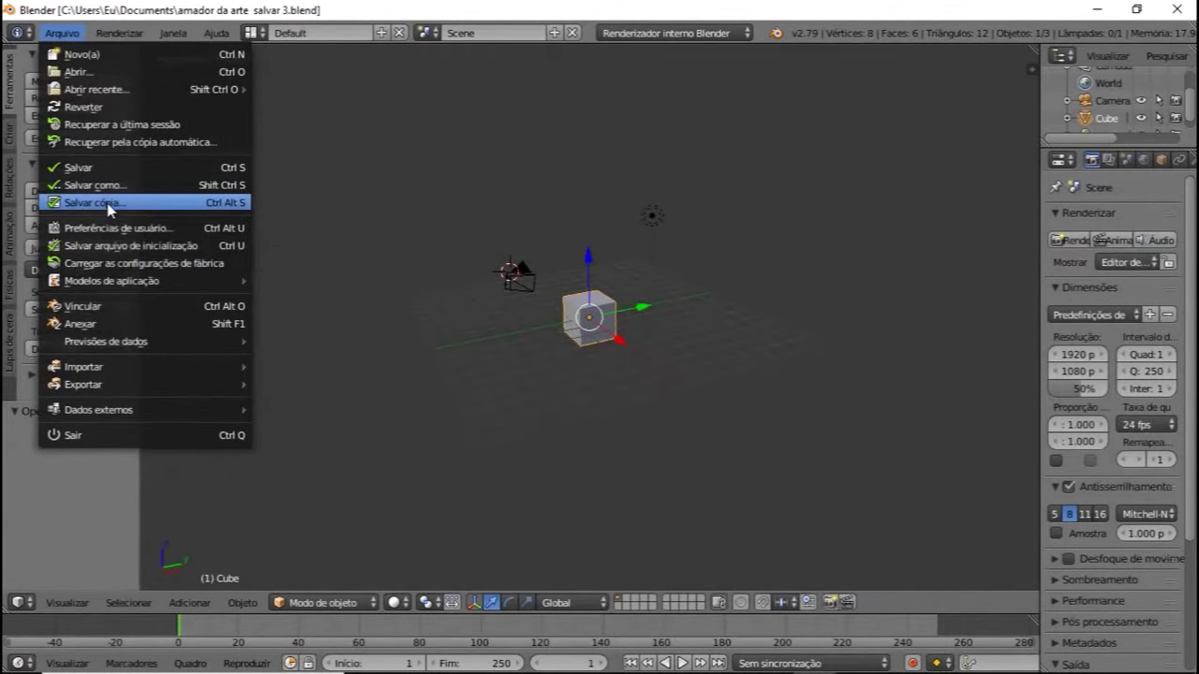
pyautogui.click(108, 204)
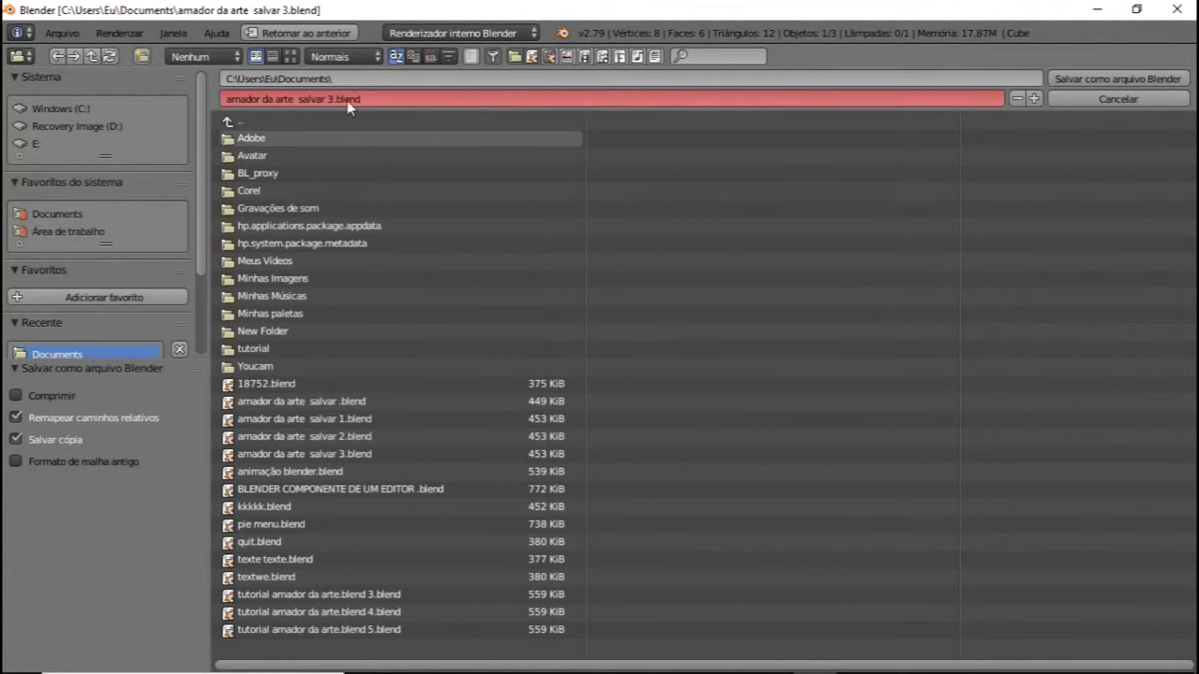
pyautogui.press('KP_Add')
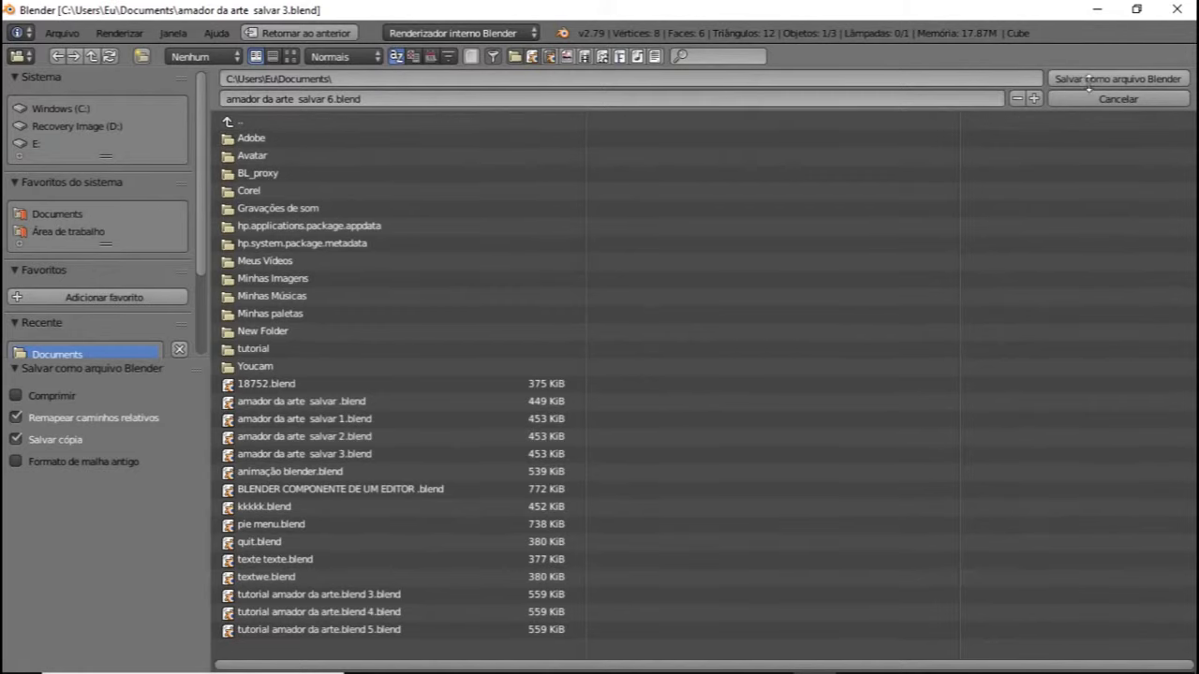
pyautogui.click(1137, 79)
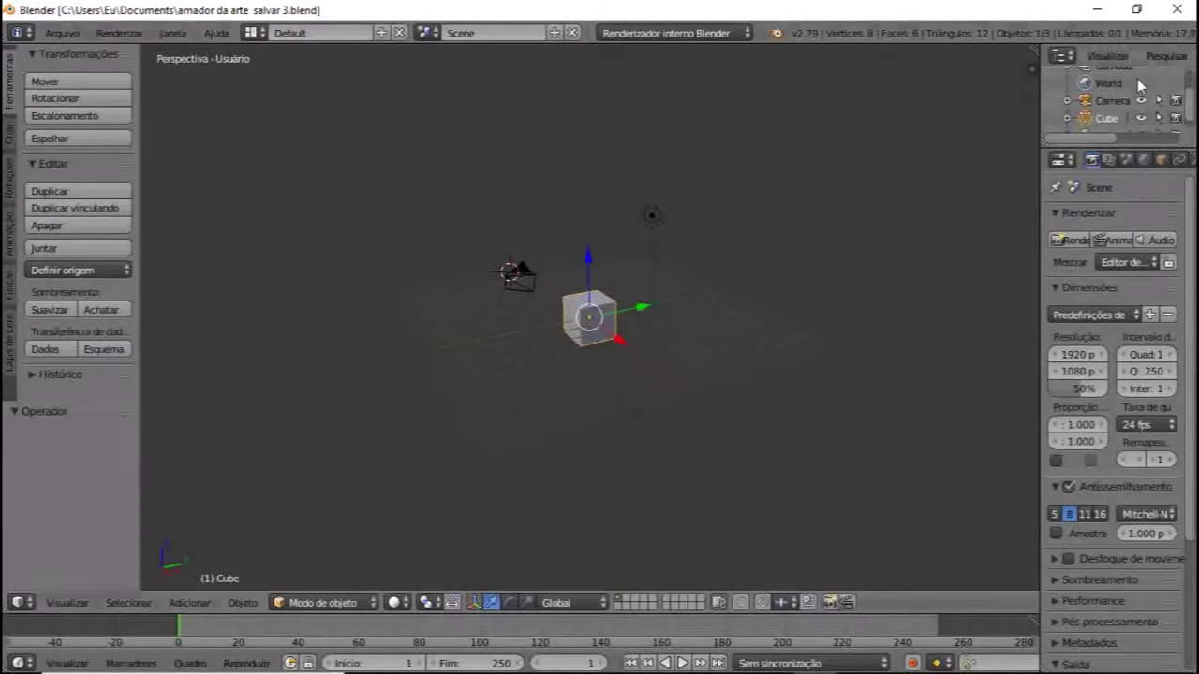
# - Pick an 'amador da arte salvar' .blend version from the Open Recent list
pyautogui.click(61, 33)
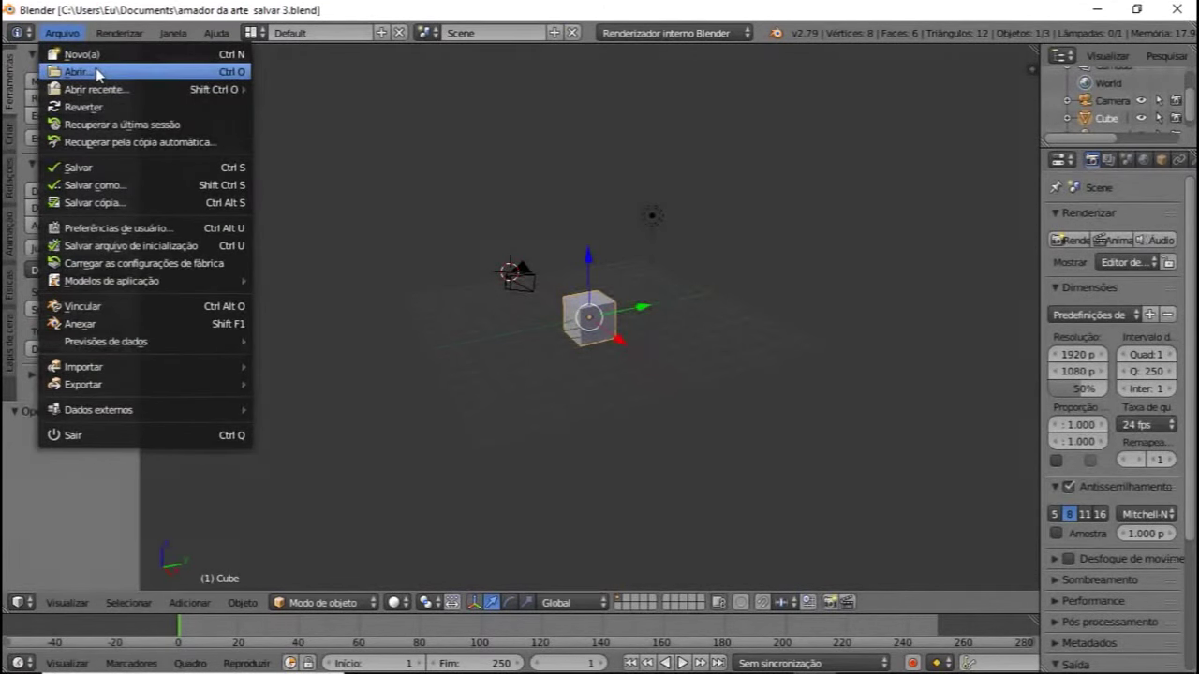
pyautogui.click(97, 72)
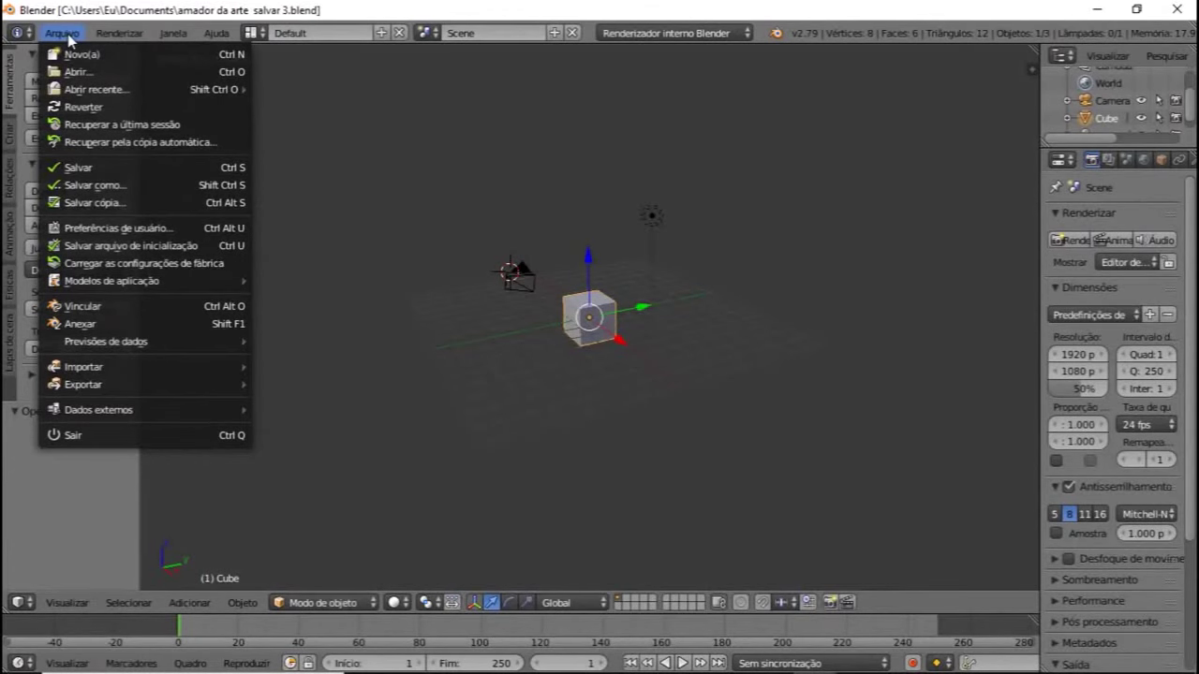
pyautogui.moveTo(94, 89)
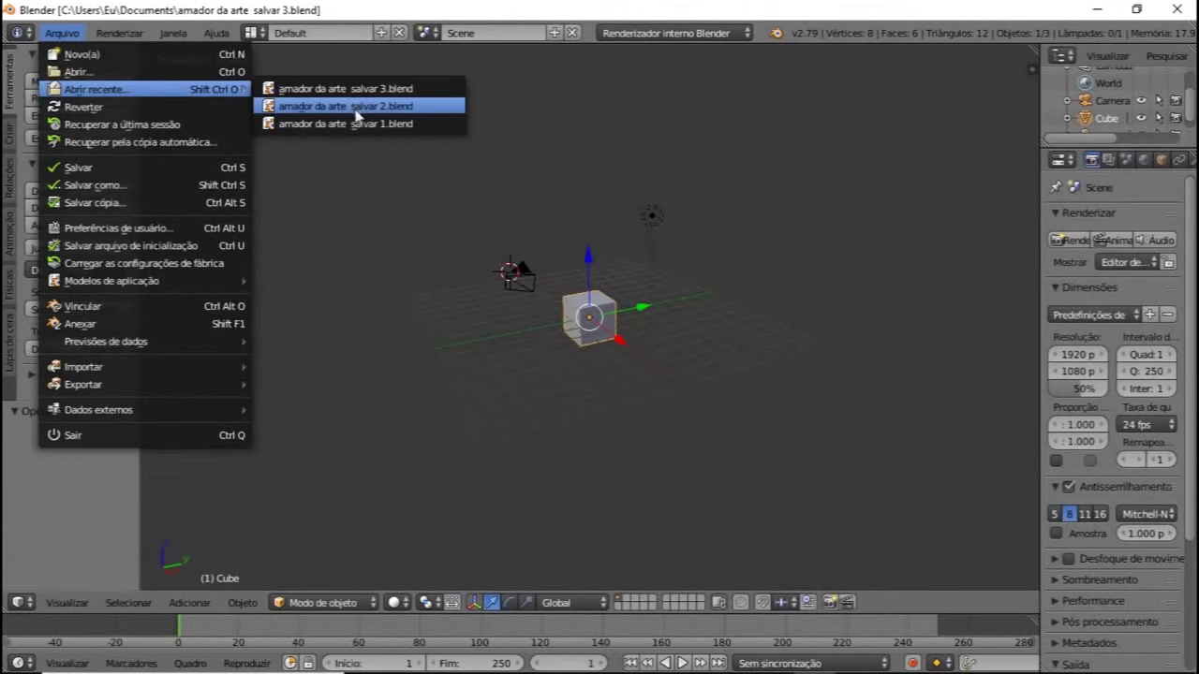
pyautogui.click(356, 113)
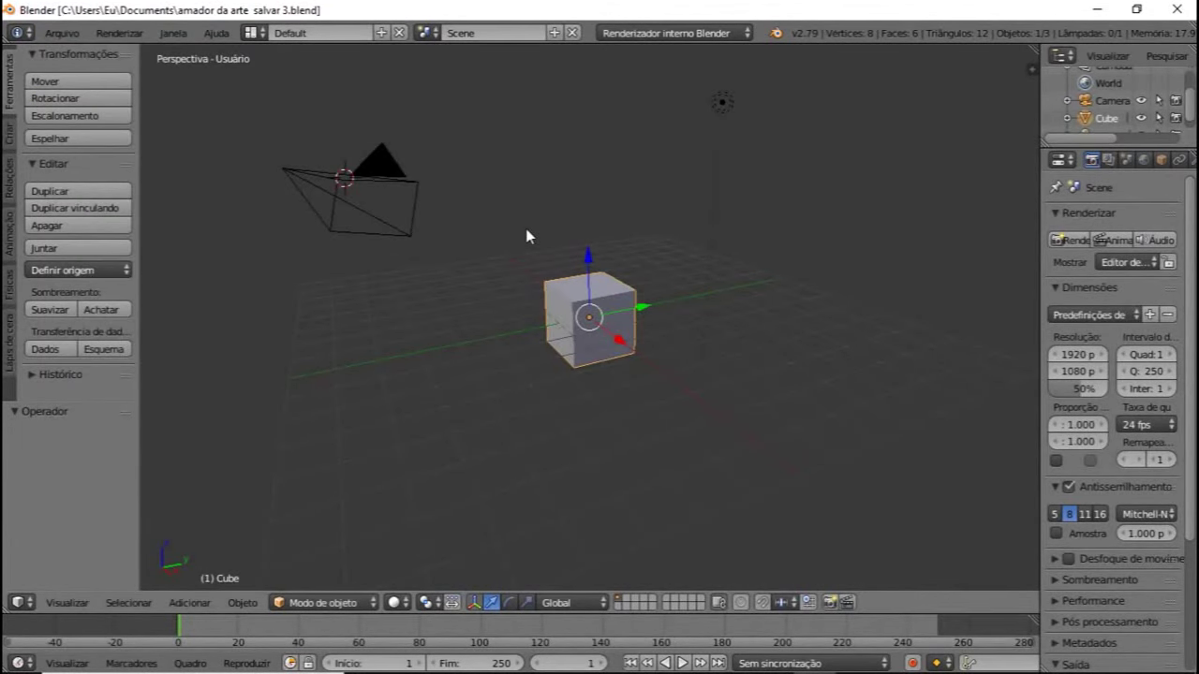